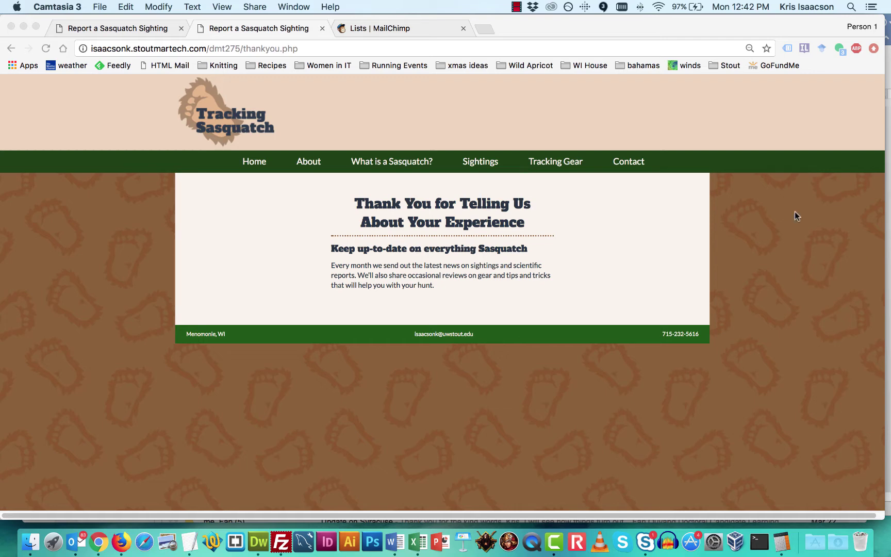
On the sighting form tab, autofill the email and enter the test contact's first and last name
click(129, 27)
scroll(339, 402, down, 5)
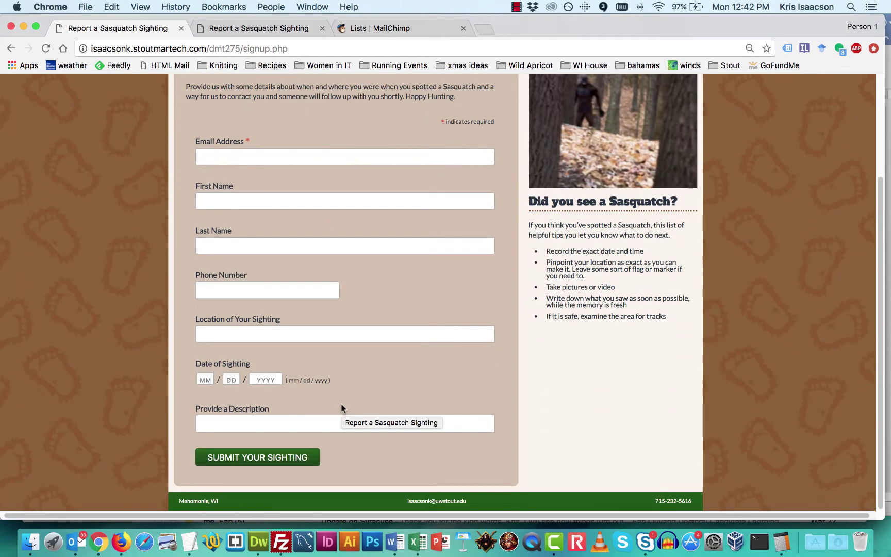
scroll(341, 408, up, 3)
click(236, 240)
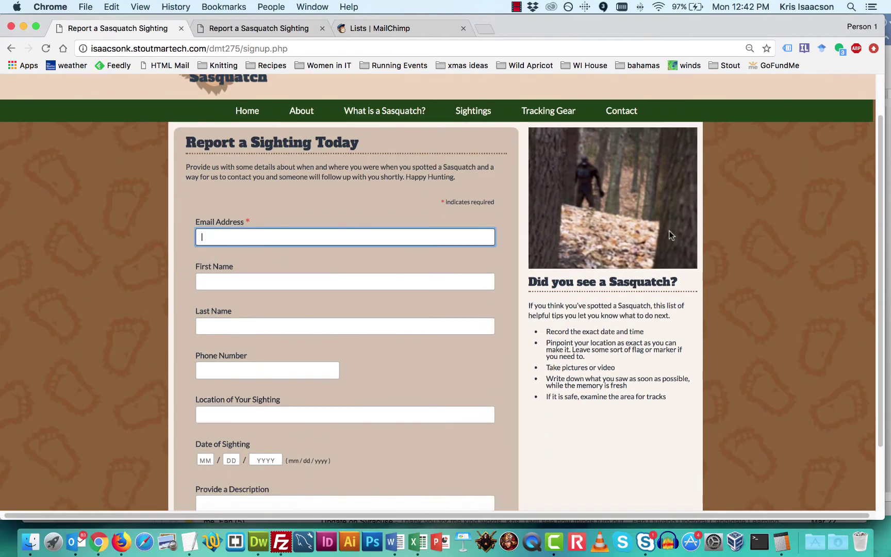
text(biff)
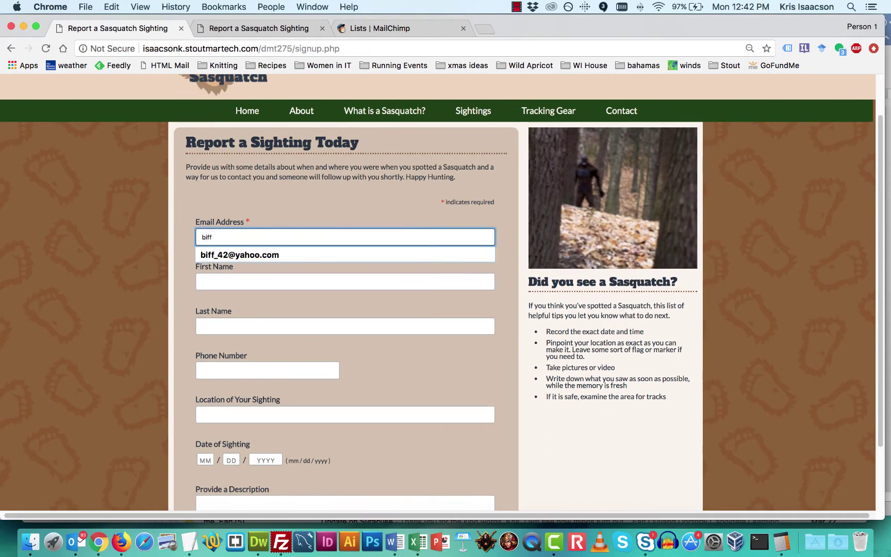
key(Down)
key(Return)
key(Tab)
key(Tab)
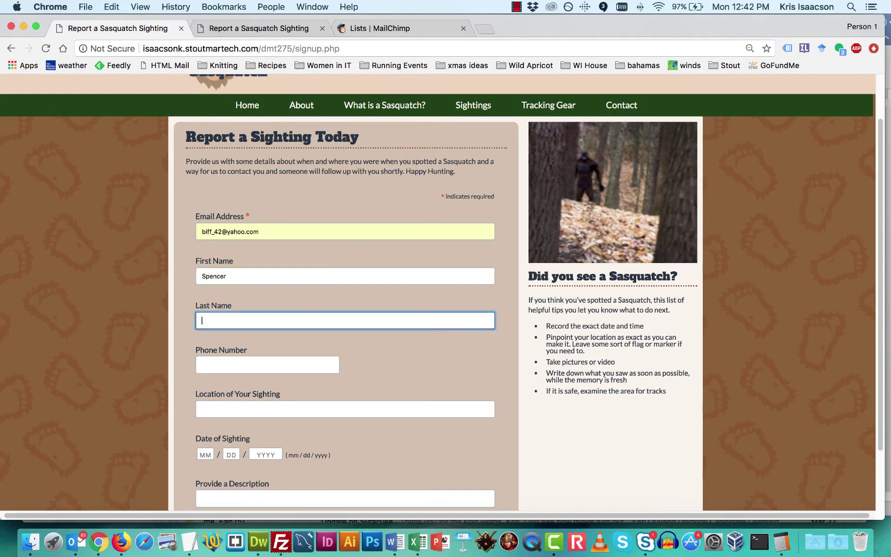
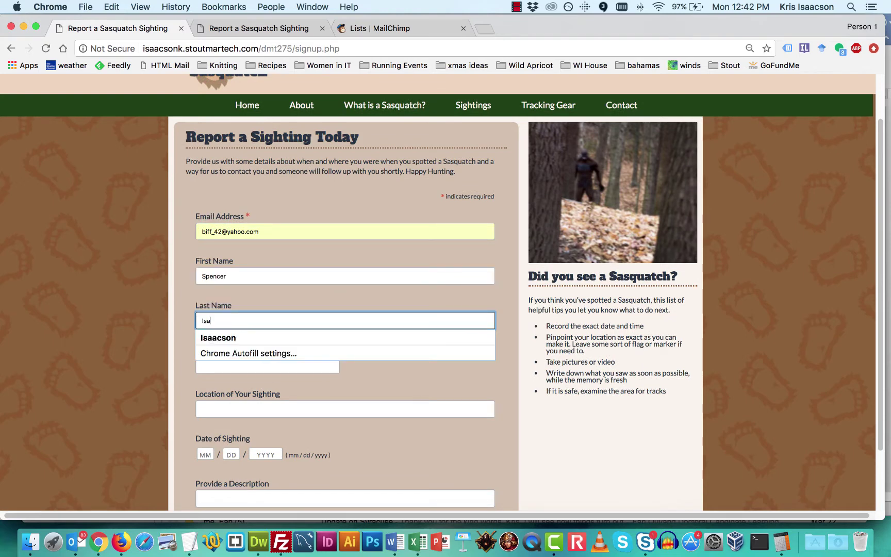
Autofill the saved phone number and sighting location
key(Tab)
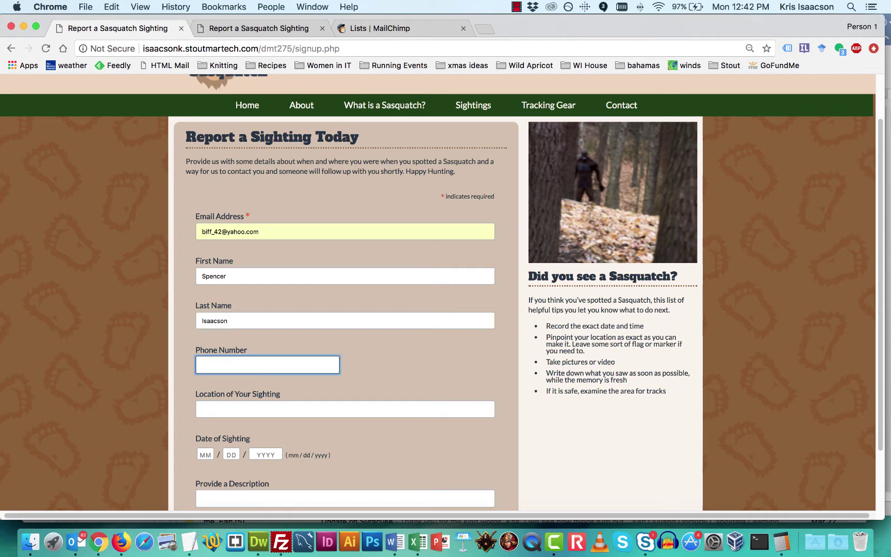
key(Down)
key(Return)
key(Tab)
key(Down)
key(Return)
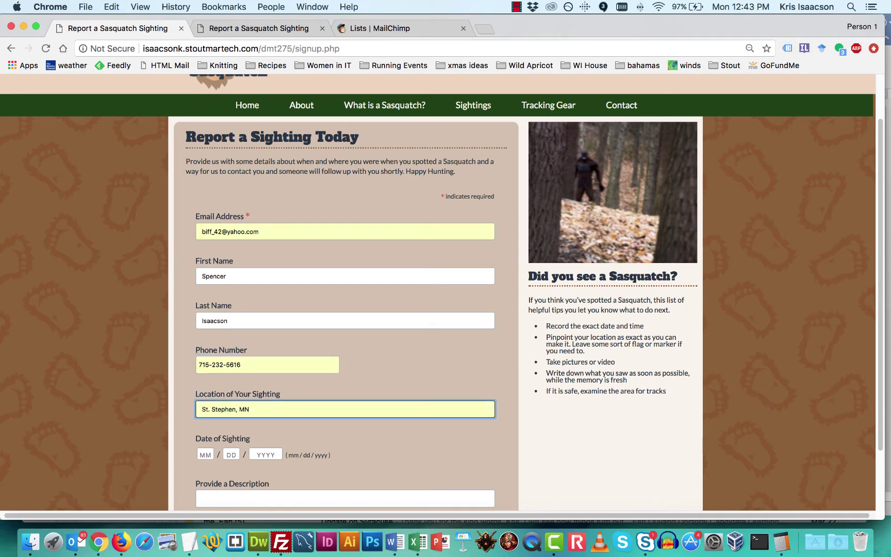
Set the sighting date to 04/01/2018
scroll(97, 286, down, 3)
click(208, 378)
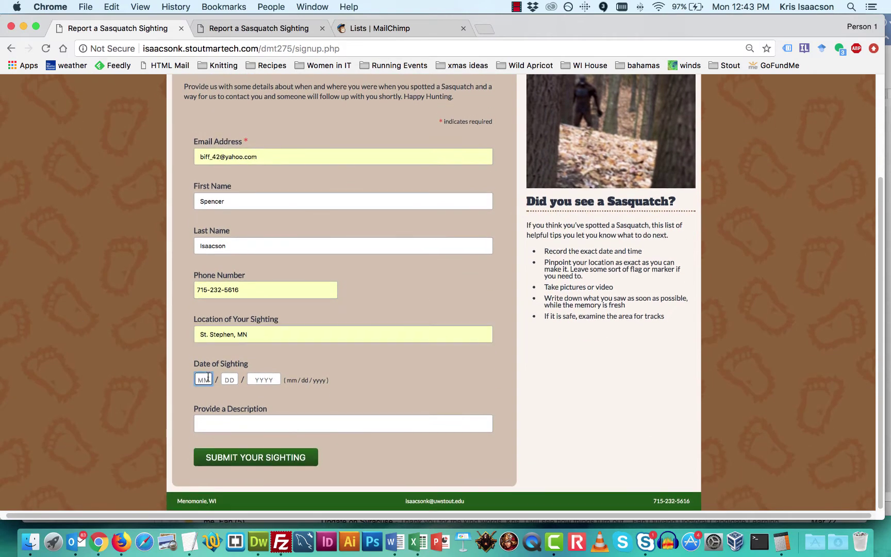
key(Down)
key(Return)
click(229, 379)
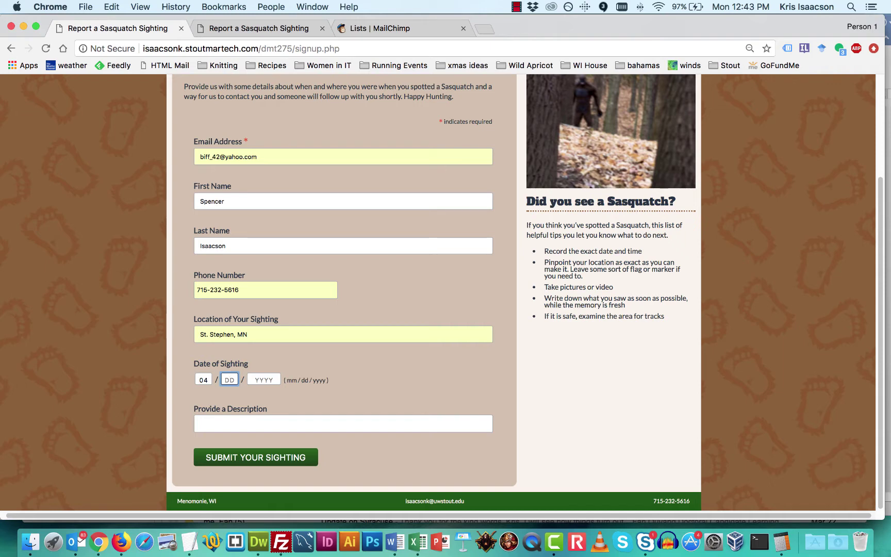
text(01)
click(263, 380)
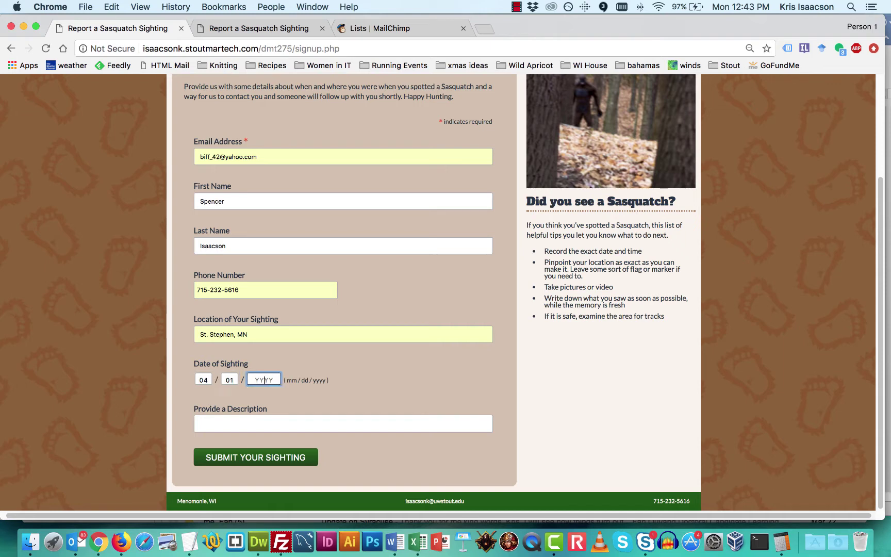
key(Down)
key(Return)
Autofill the description beginning 'Saw' and submit the test sighting
click(330, 424)
text(Saw)
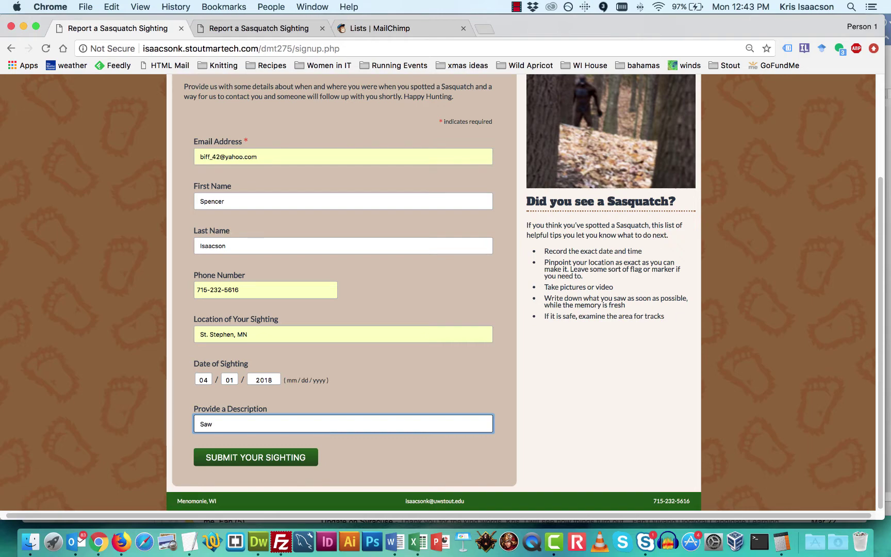
key(Down)
key(Return)
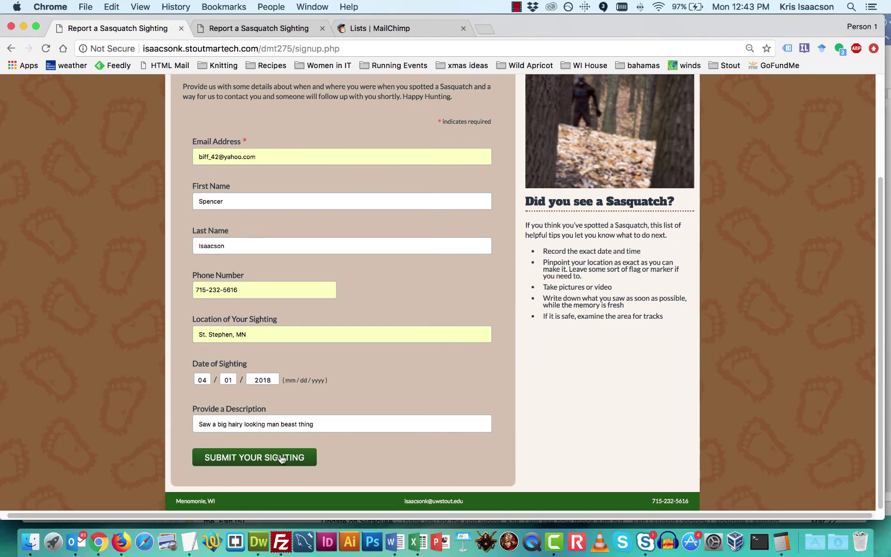
key(Tab)
key(Return)
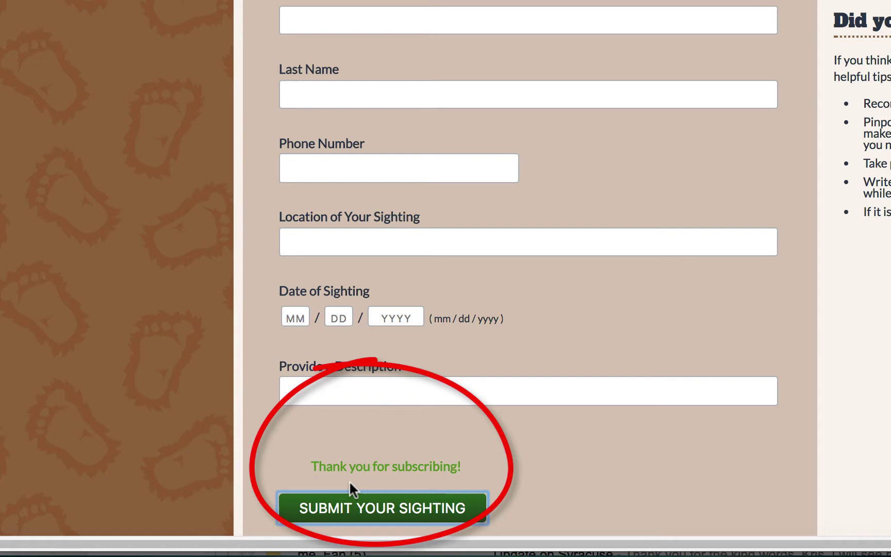
Note the inline 'Thank you for subscribing!' message, then switch to the thankyou.php tab
scroll(564, 461, down, 3)
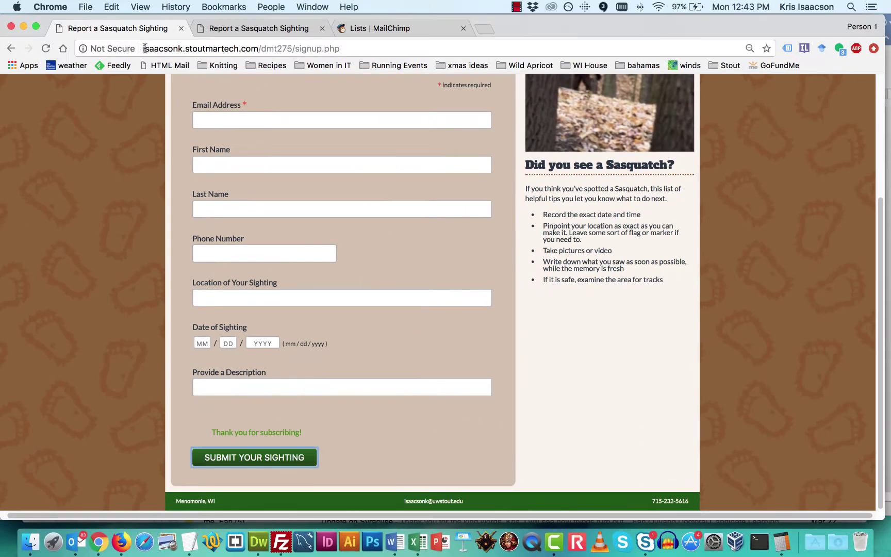
drag(144, 48, 342, 49)
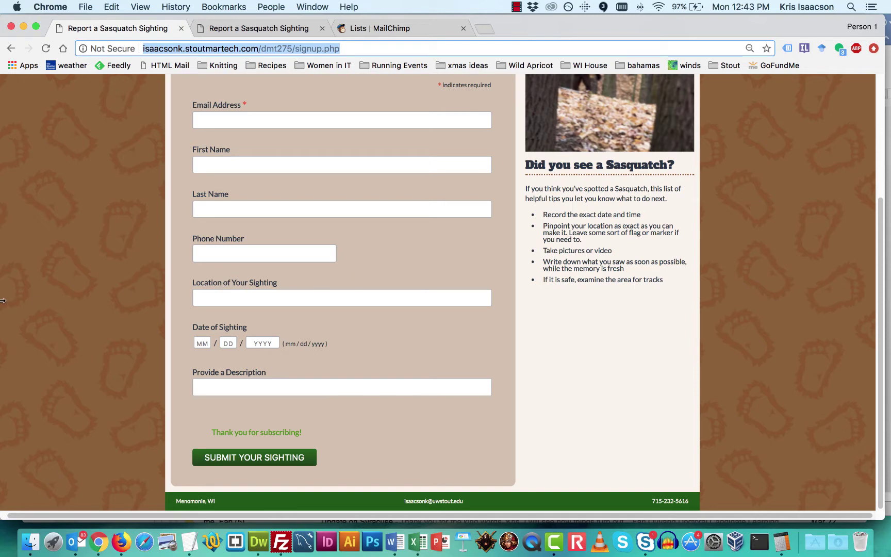
click(262, 28)
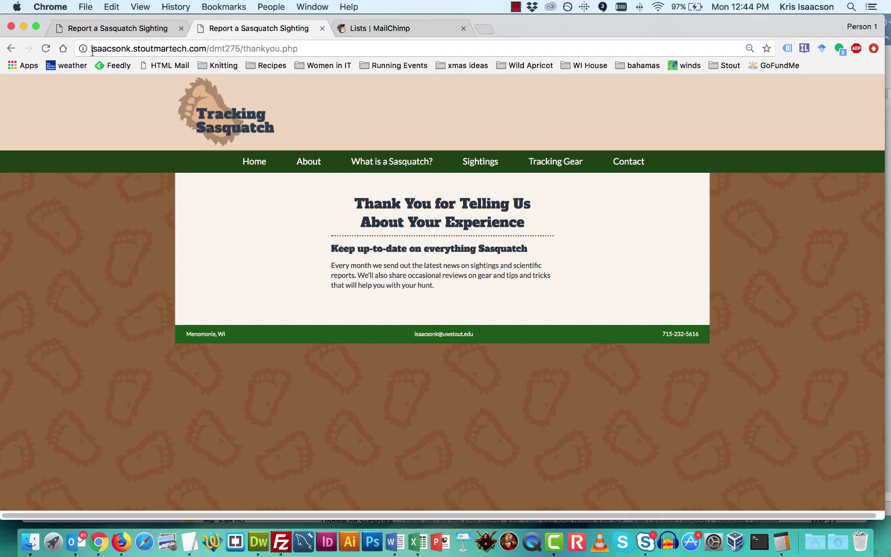
Mark thankyou.php in the address bar, then bring the MailChimp dashboard tab forward
drag(92, 48, 346, 57)
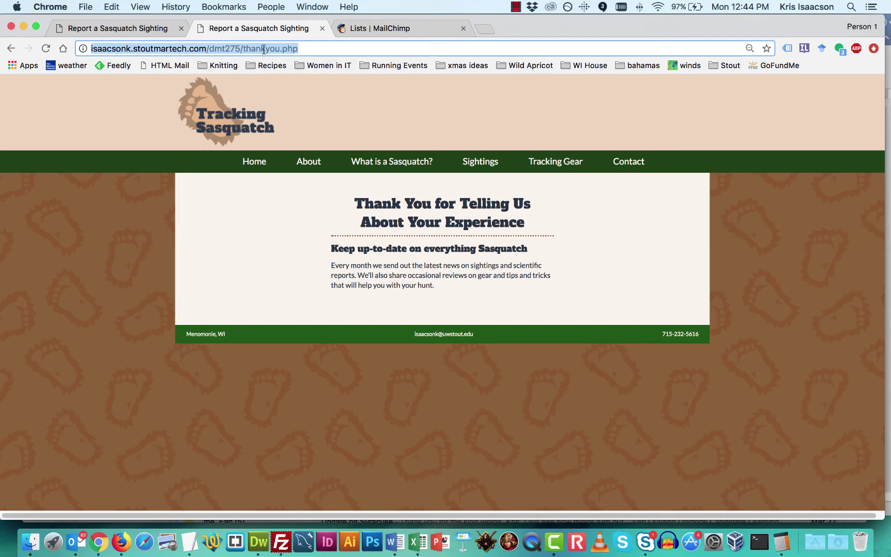
click(265, 49)
drag(241, 48, 332, 47)
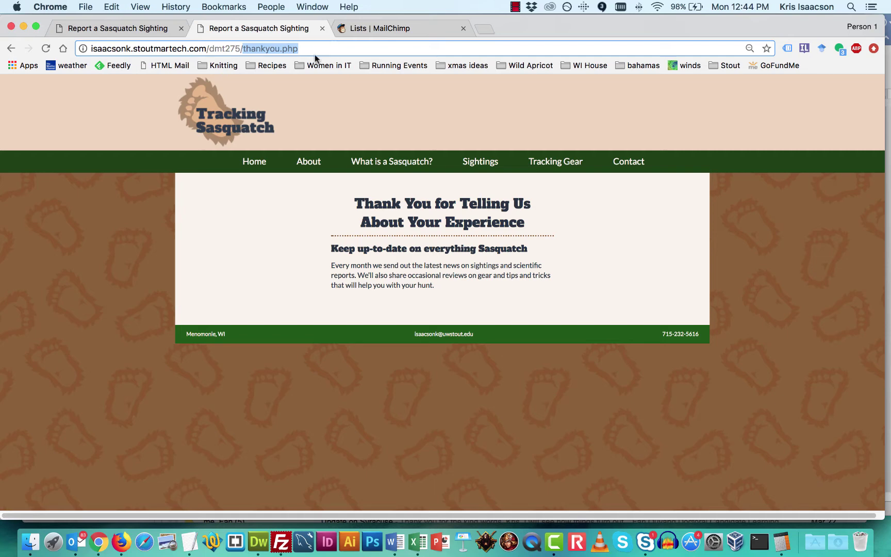
click(413, 28)
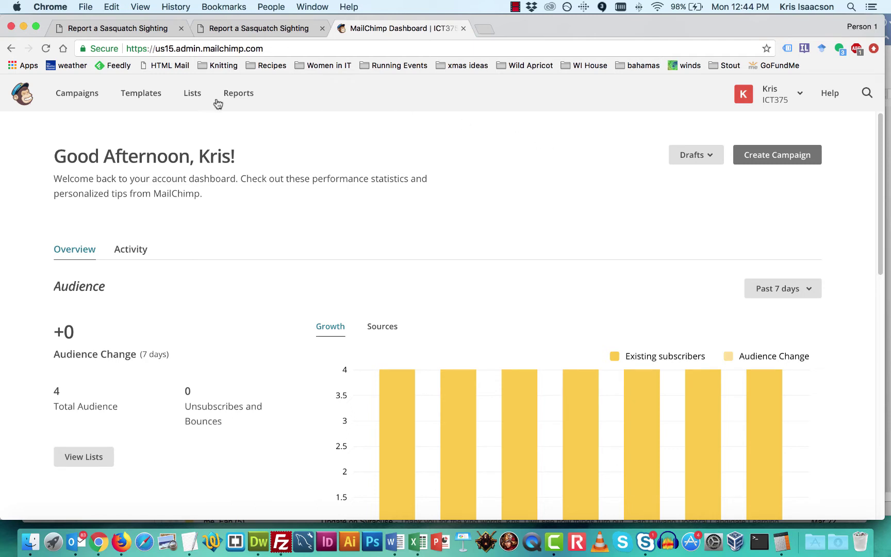
Check the ICT375 list's subscribers for the new test entry, then show its Signup forms
click(189, 96)
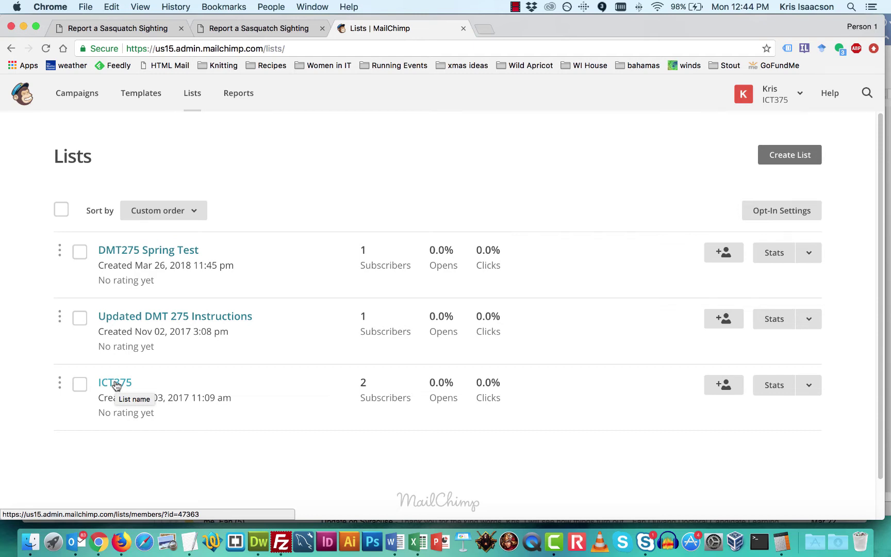
click(116, 384)
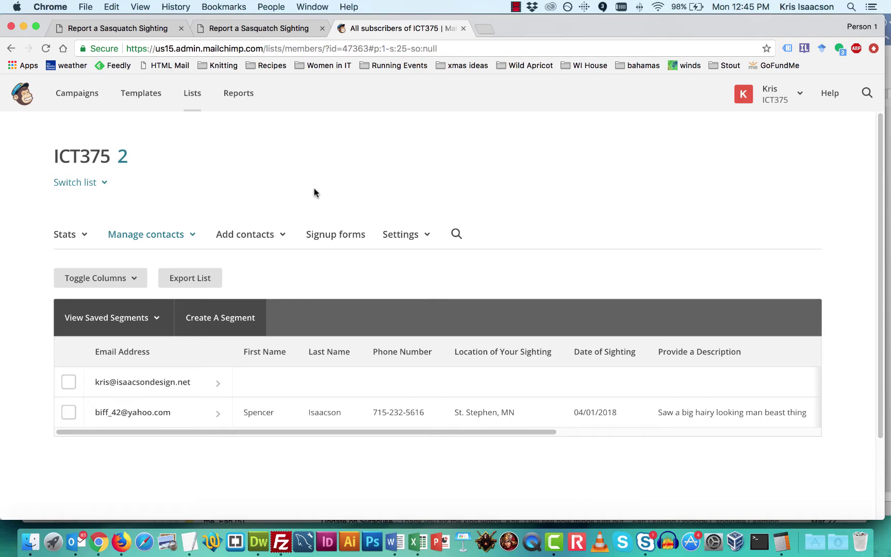
click(334, 238)
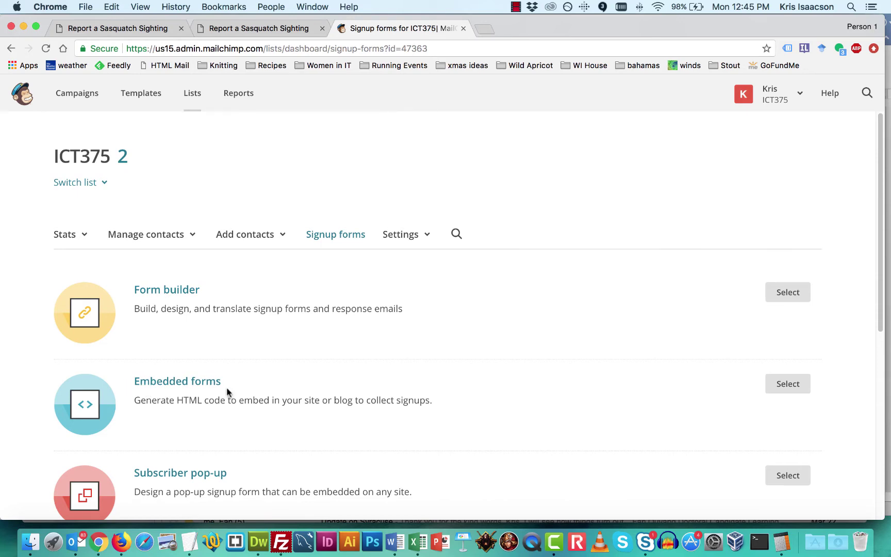
Open the ICT375 Form builder and expand the Forms and response emails dropdown
click(167, 293)
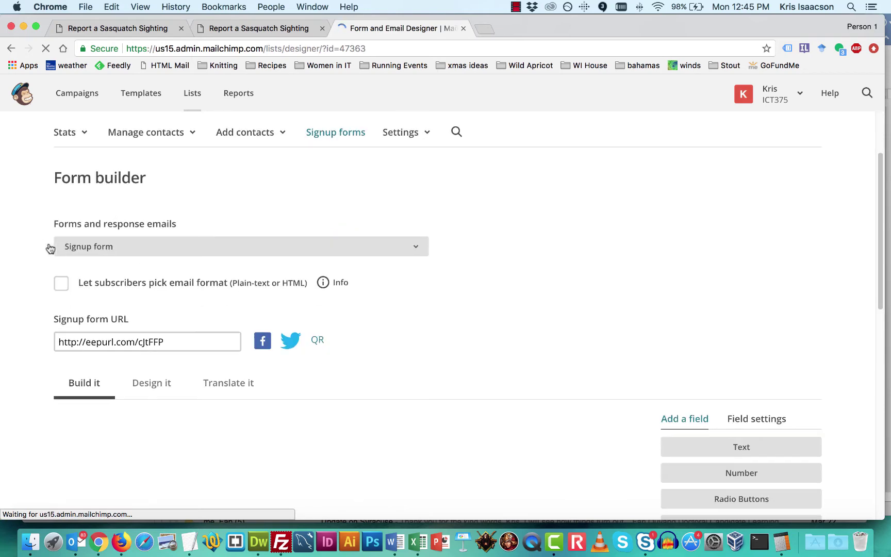
click(416, 249)
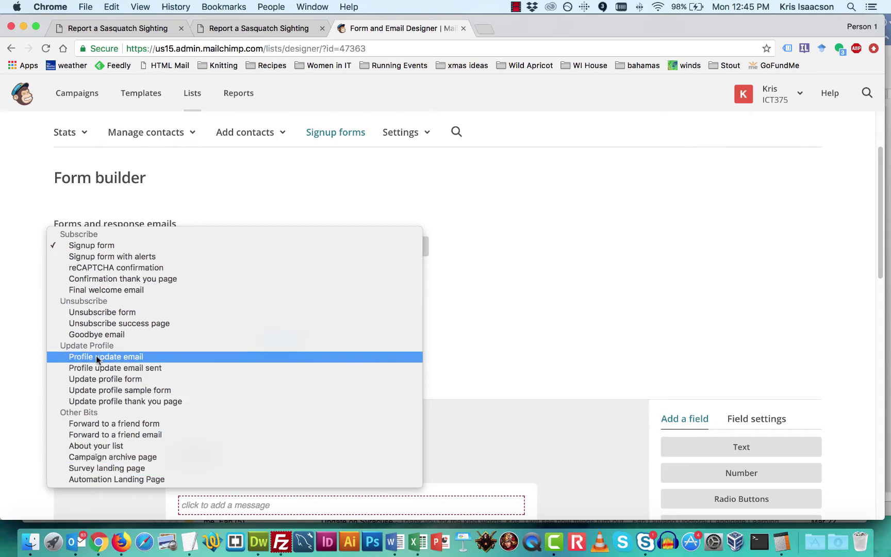
Choose the Confirmation thank you page and enable sending subscribers to another URL
click(104, 278)
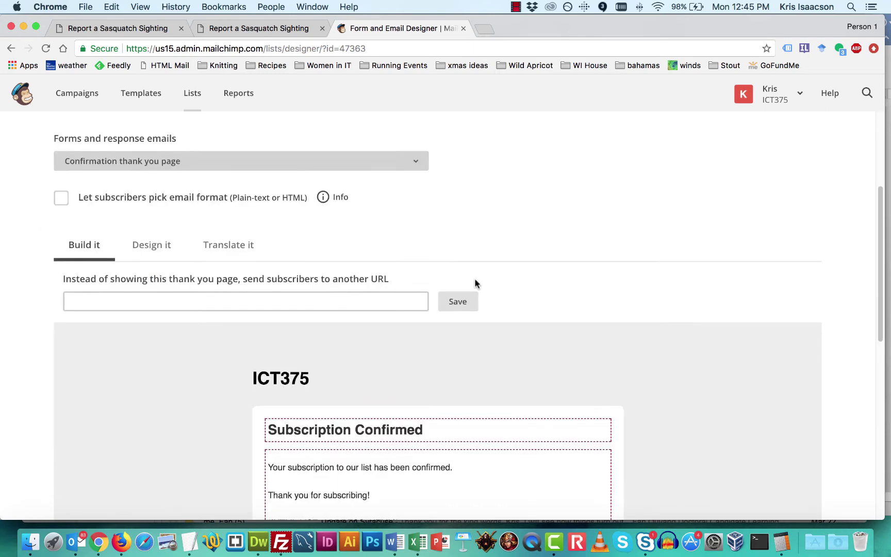
scroll(476, 283, down, 1)
scroll(517, 328, down, 3)
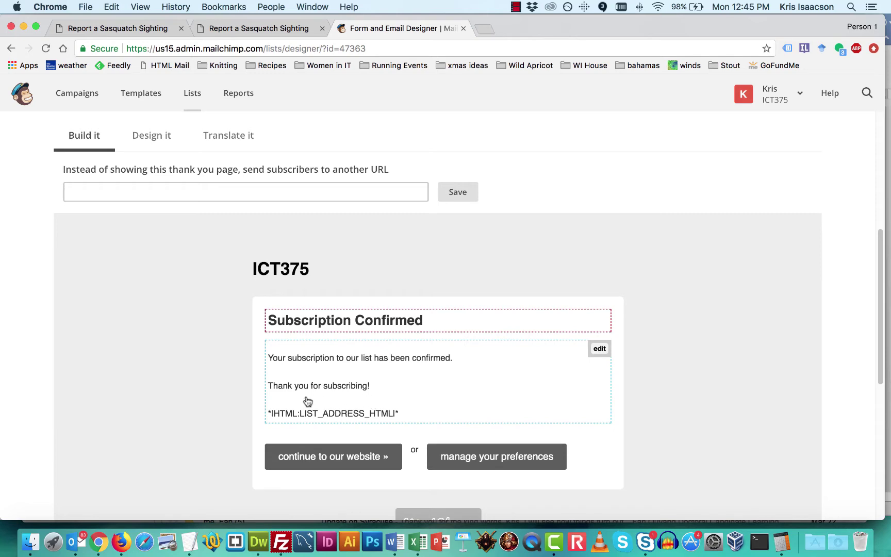
scroll(154, 270, up, 3)
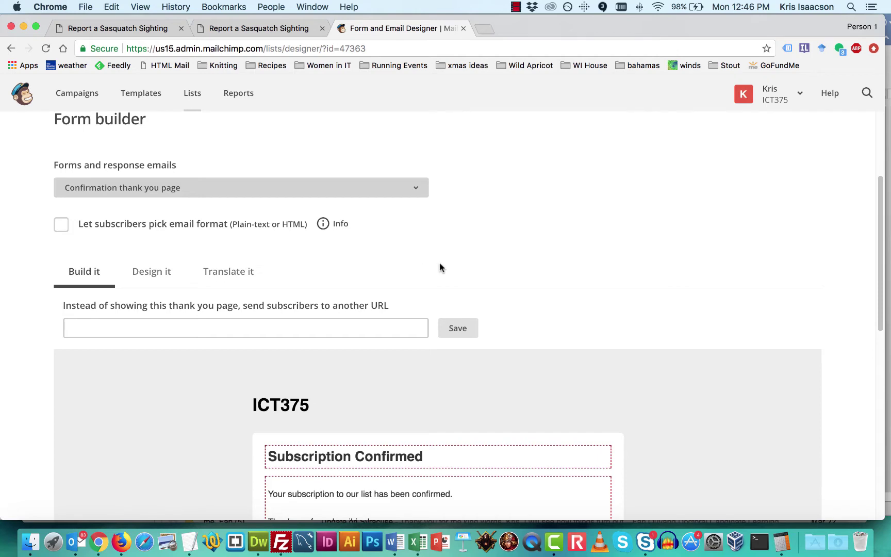
click(81, 328)
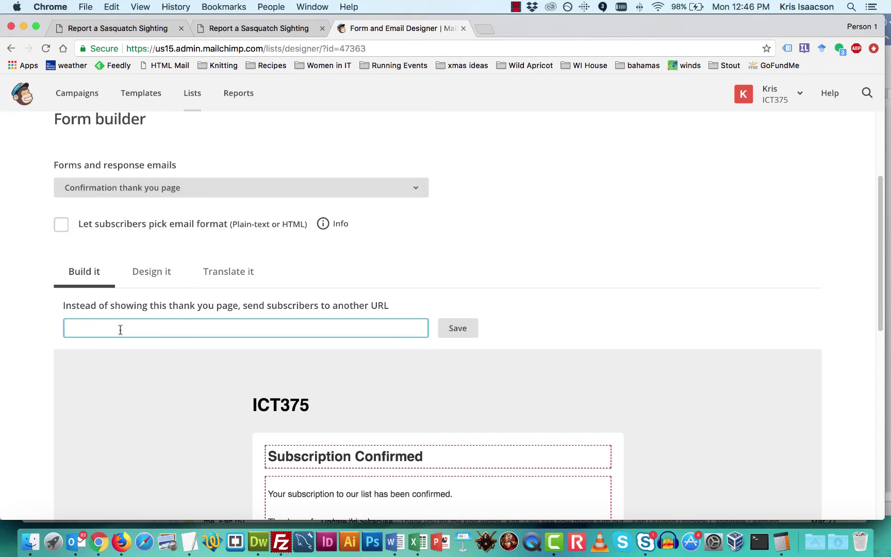
Copy the thankyou.php address from the site tab, paste it as the redirect URL, and save
click(248, 31)
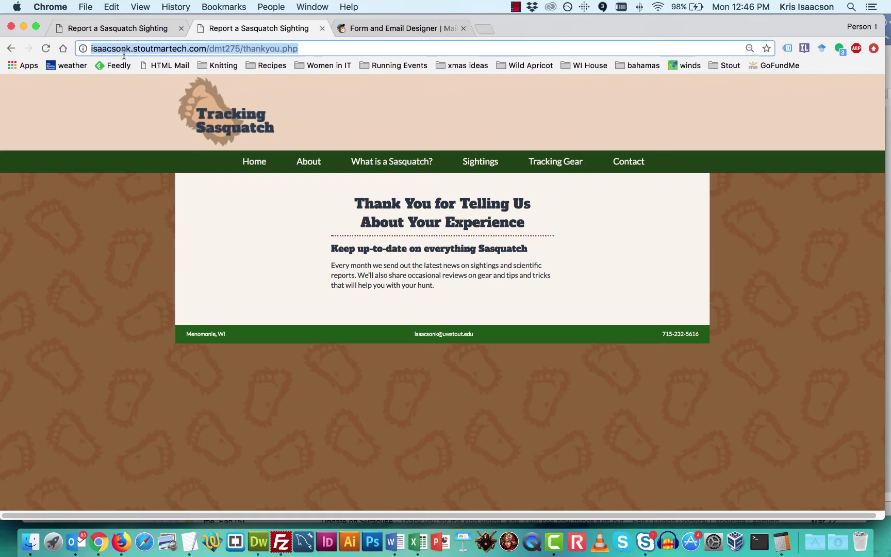
right_click(158, 47)
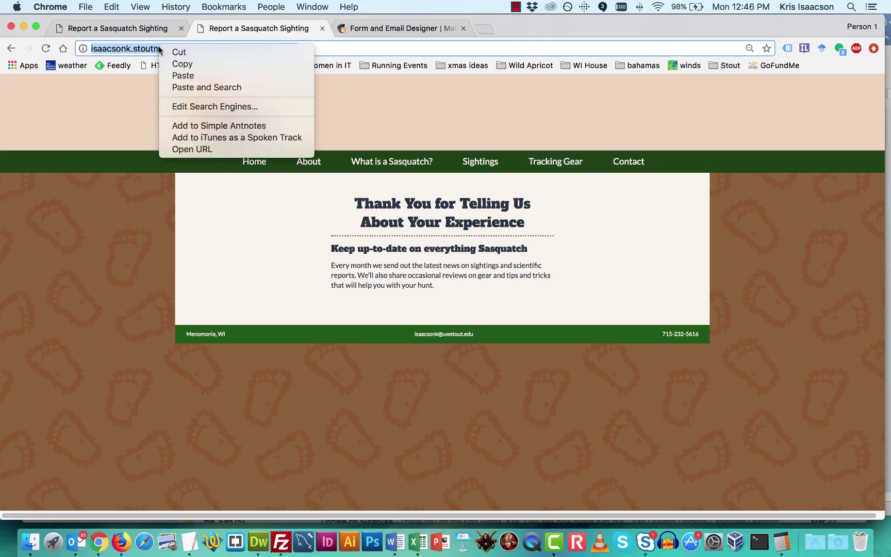
click(185, 65)
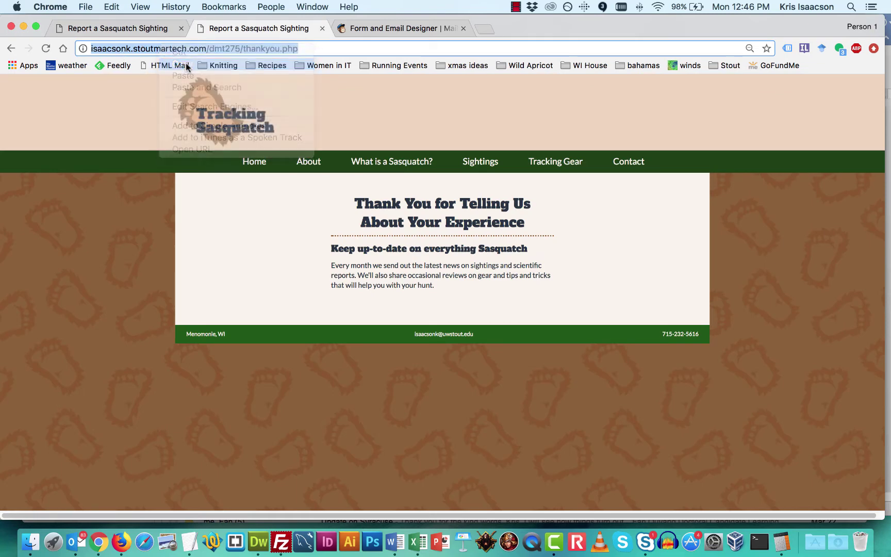
click(392, 29)
right_click(97, 329)
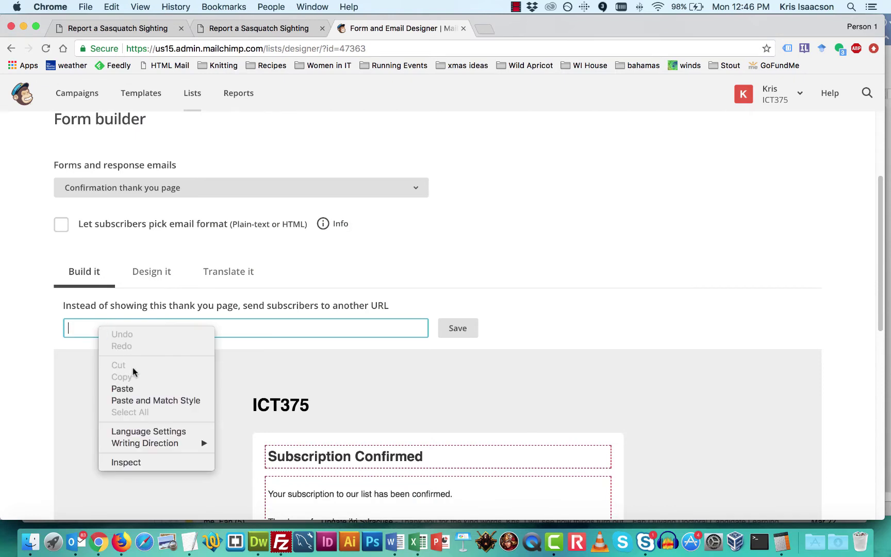
click(132, 388)
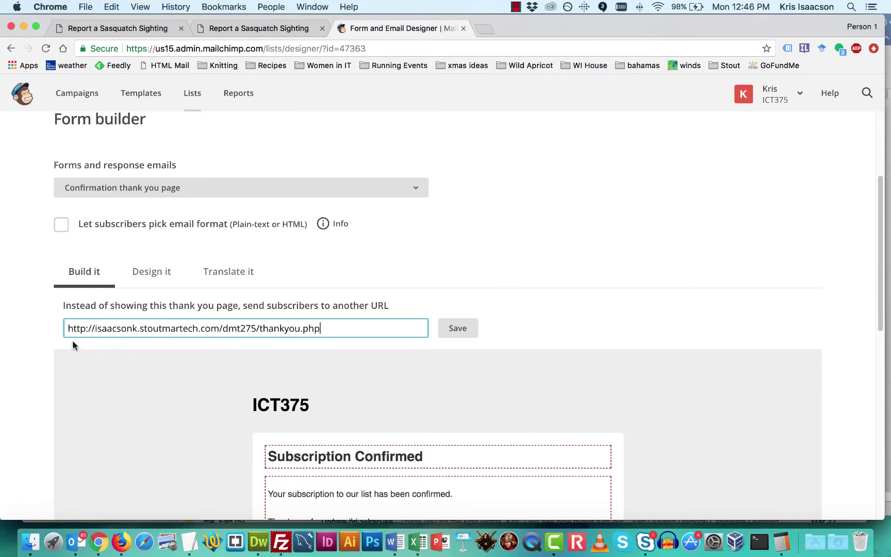
click(444, 335)
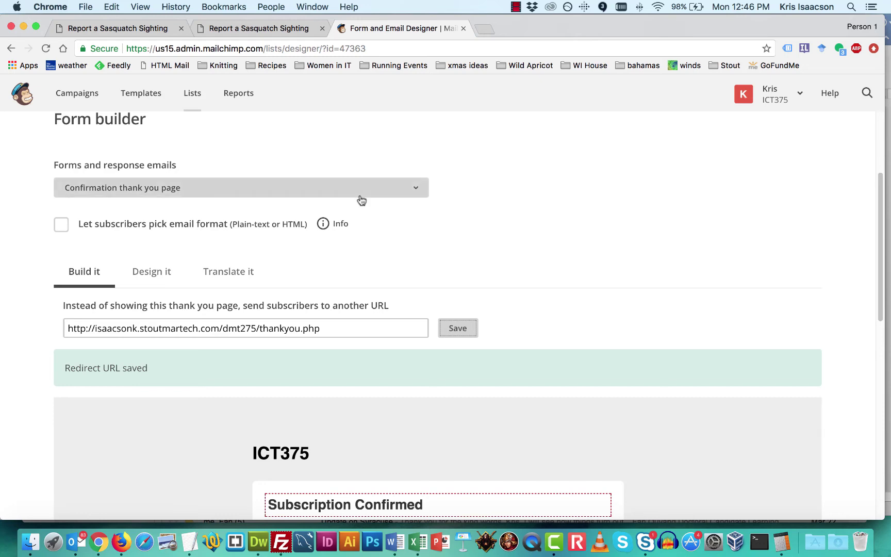
Open the ICT375 Embedded forms page and review the Classic form preview and embed code
scroll(217, 142, up, 3)
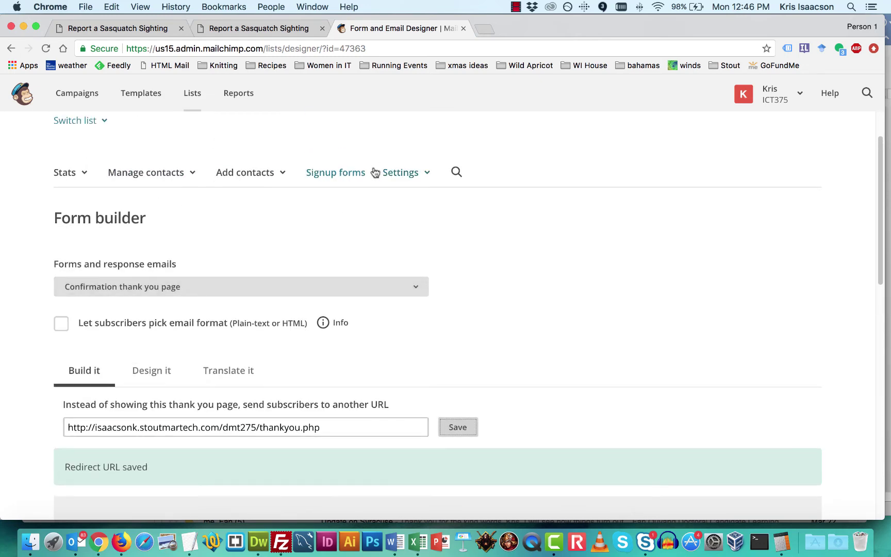
click(346, 175)
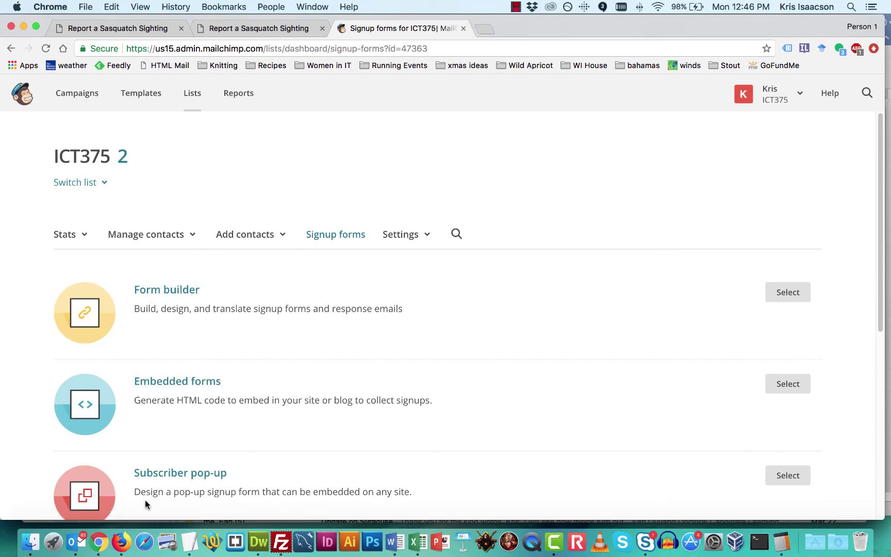
click(161, 386)
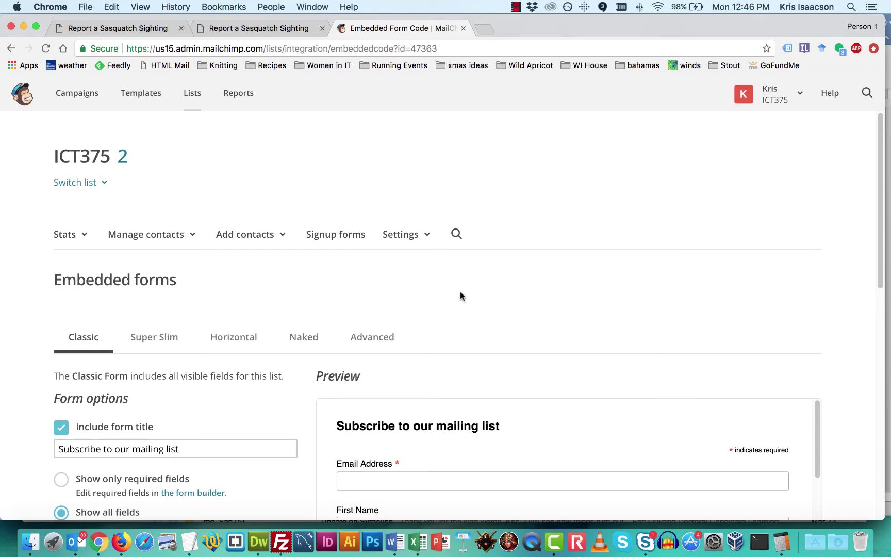
scroll(566, 239, down, 5)
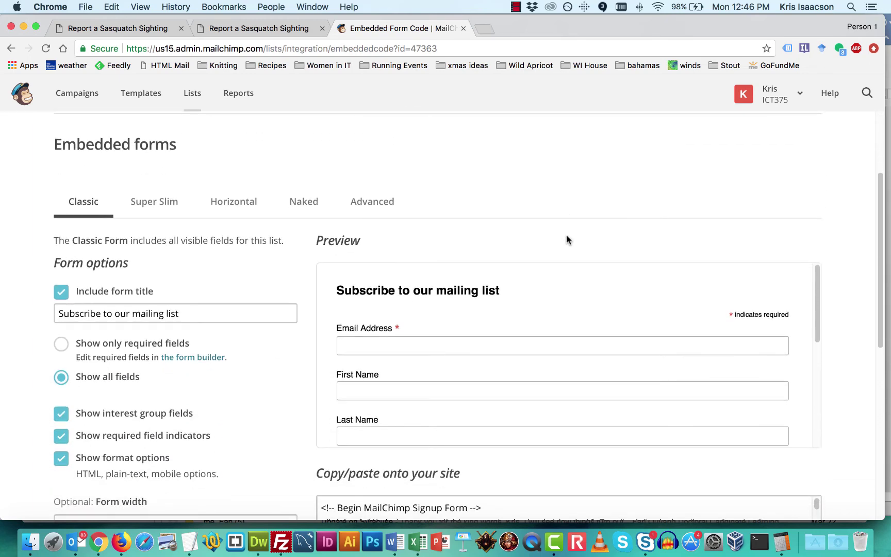
scroll(567, 238, down, 2)
scroll(400, 267, down, 5)
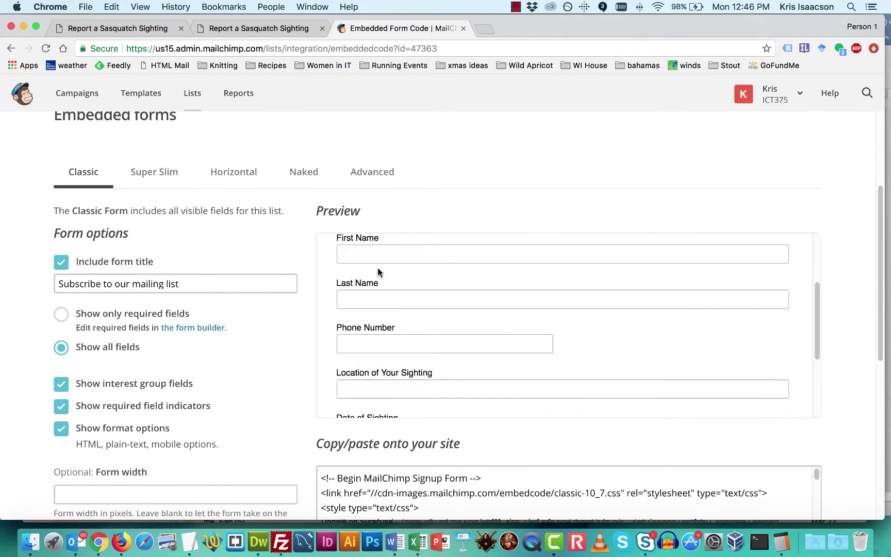
scroll(378, 268, up, 3)
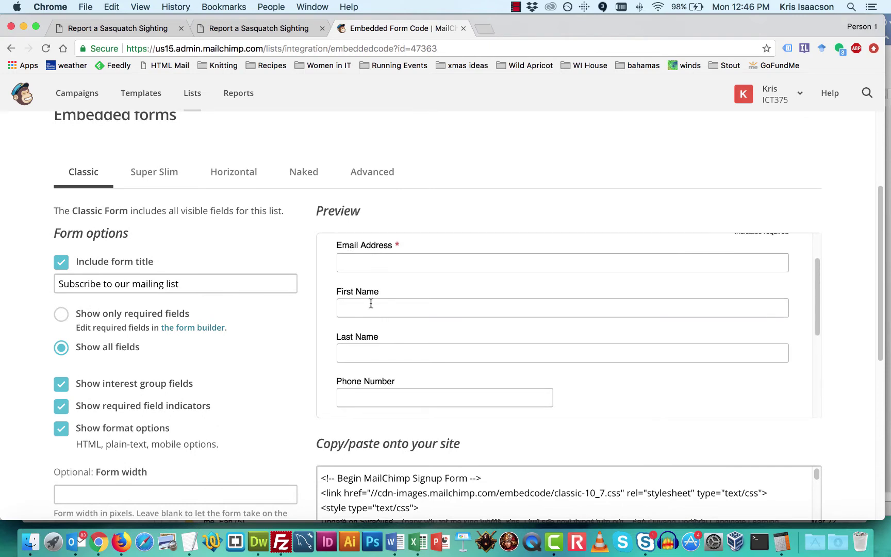
scroll(371, 309, down, 1)
scroll(371, 309, down, 2)
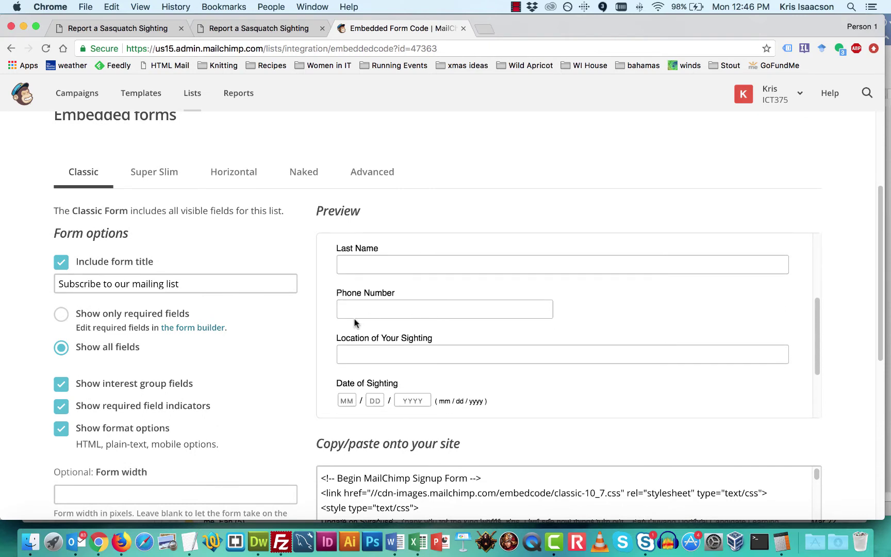
scroll(452, 366, down, 3)
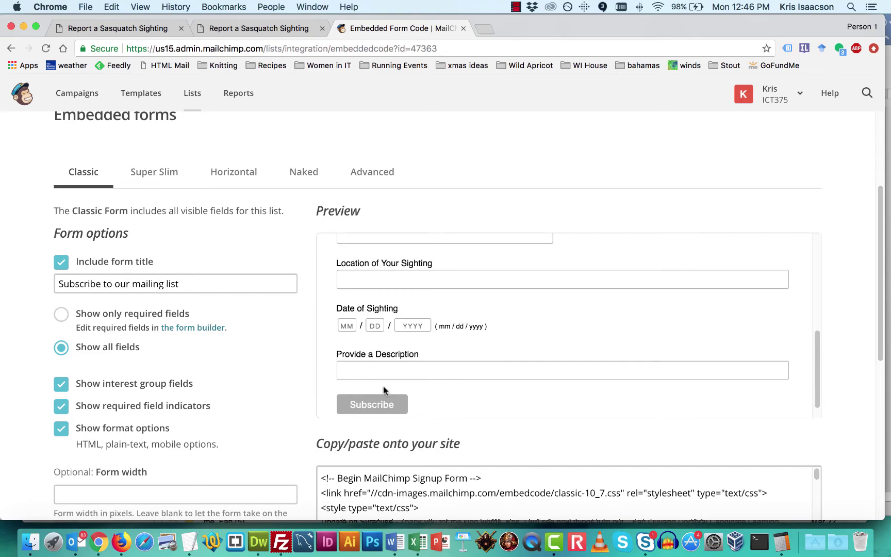
scroll(303, 391, down, 5)
Regenerate the Classic embed code with all MailChimp JavaScript disabled
scroll(303, 390, down, 2)
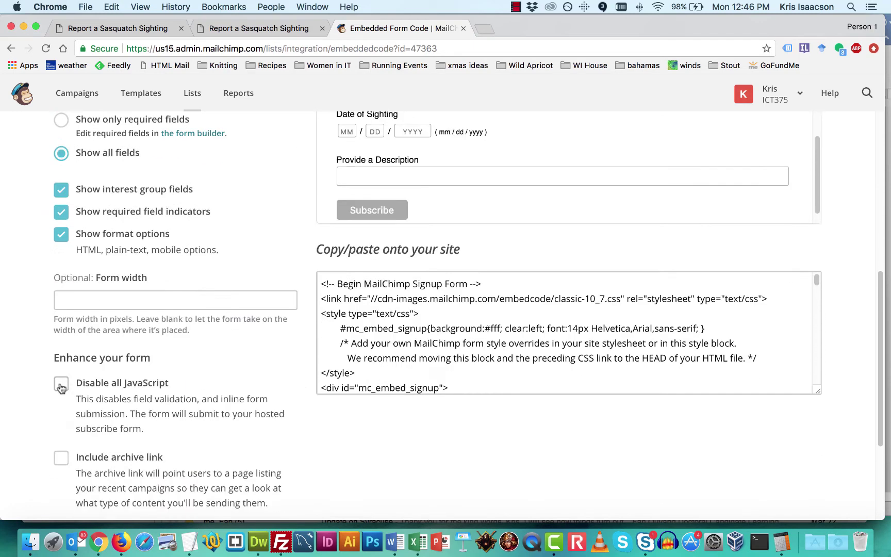
click(61, 384)
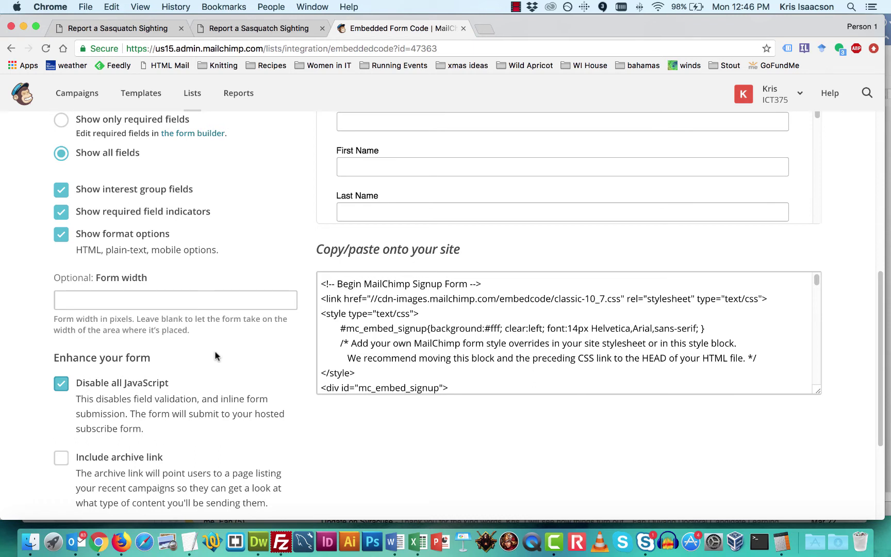
click(61, 385)
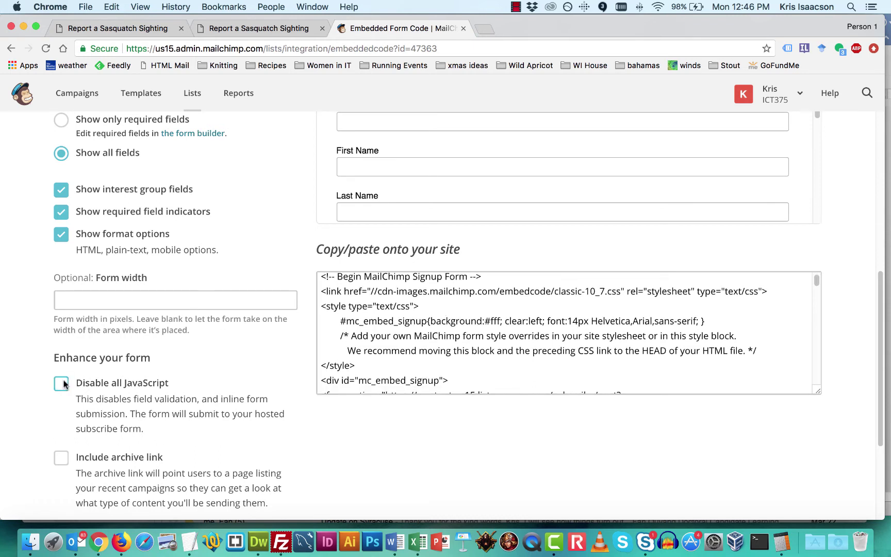
scroll(427, 335, down, 10)
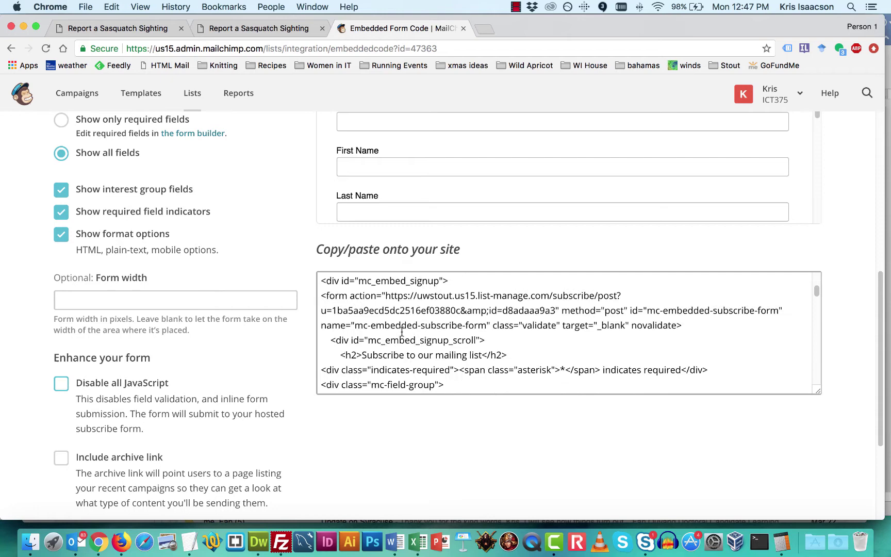
scroll(427, 335, down, 5)
drag(815, 319, 816, 355)
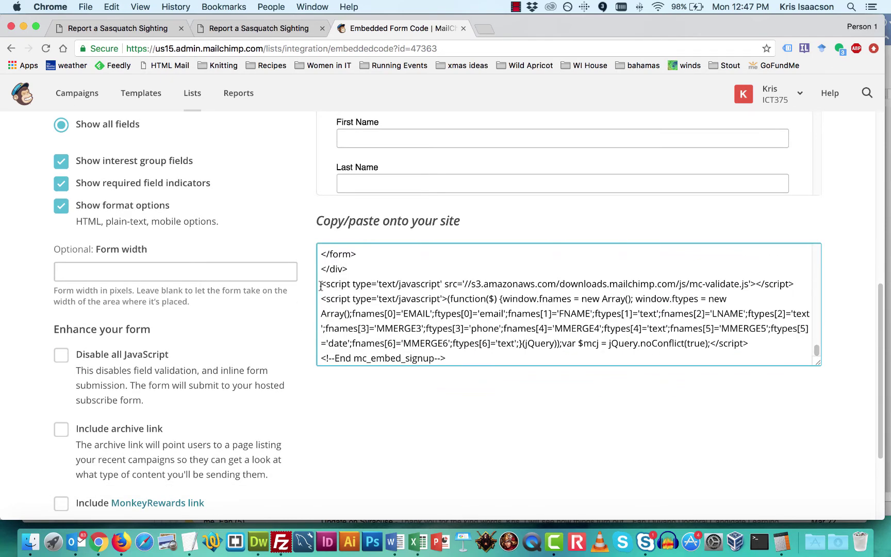
drag(320, 285, 398, 441)
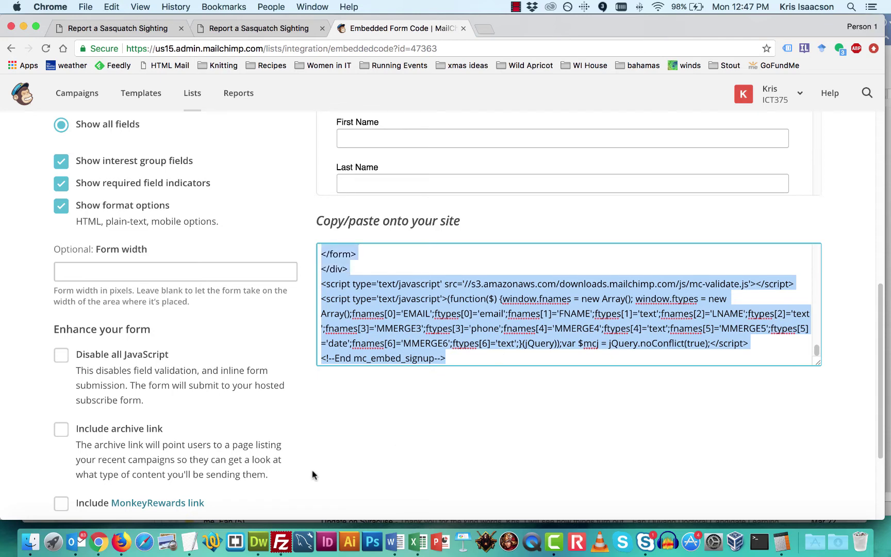
click(377, 328)
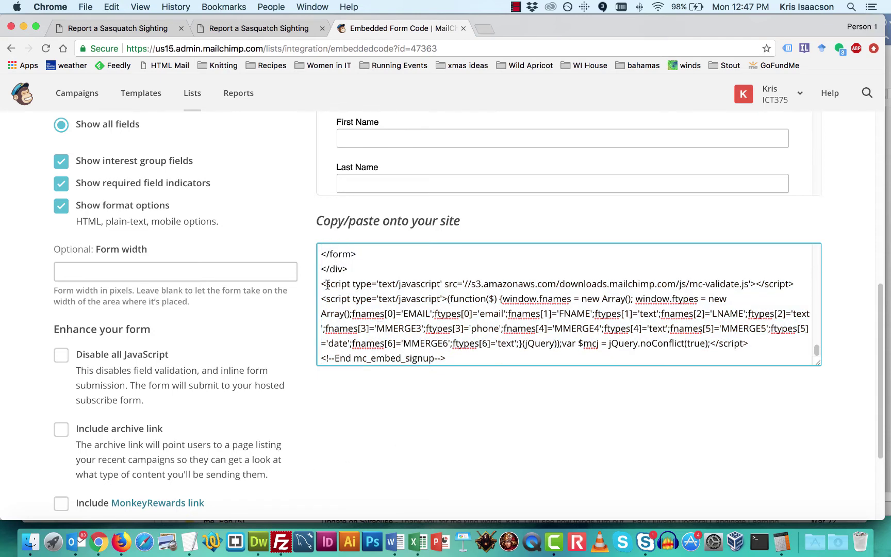
double_click(321, 298)
key(super+a)
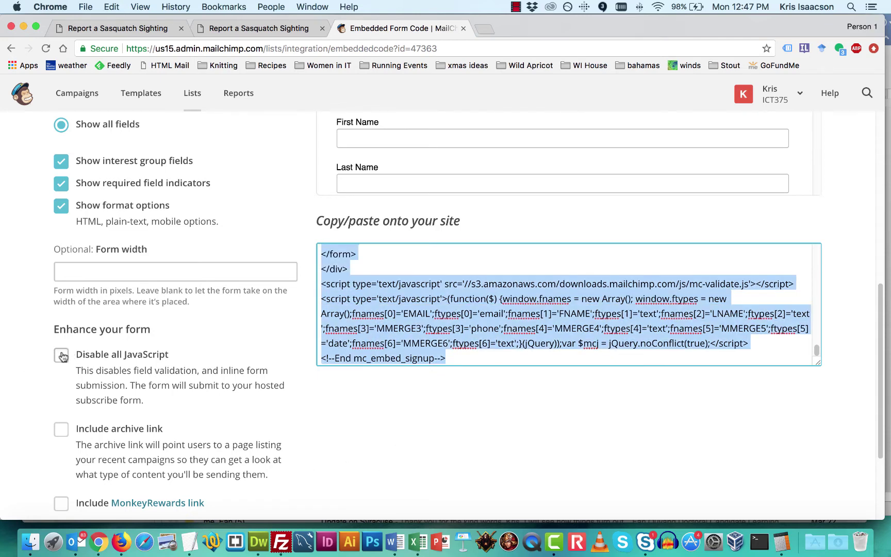
click(61, 355)
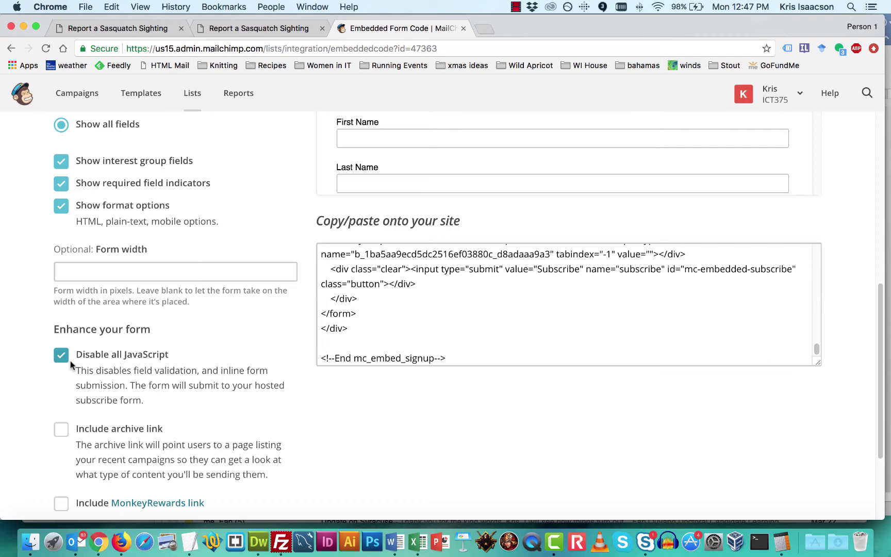
Select and copy the entire embed form code
click(424, 304)
key(super+a)
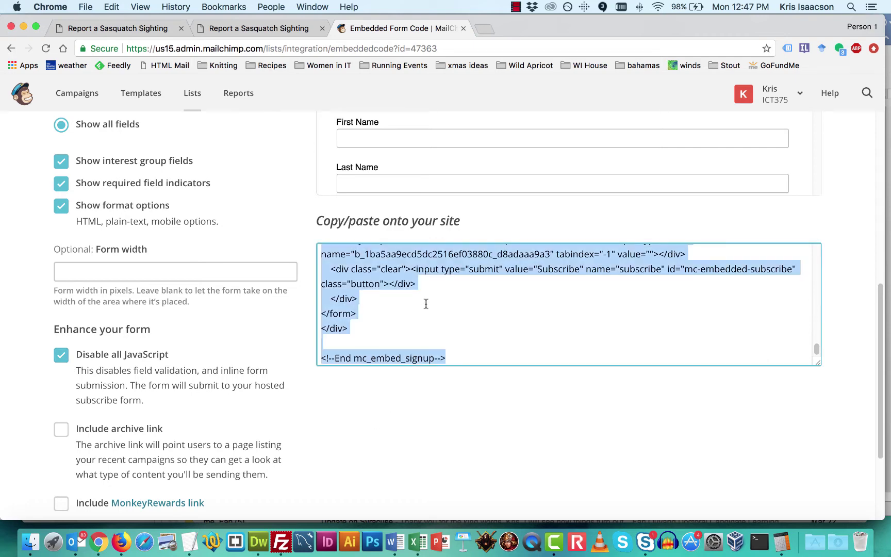
right_click(373, 273)
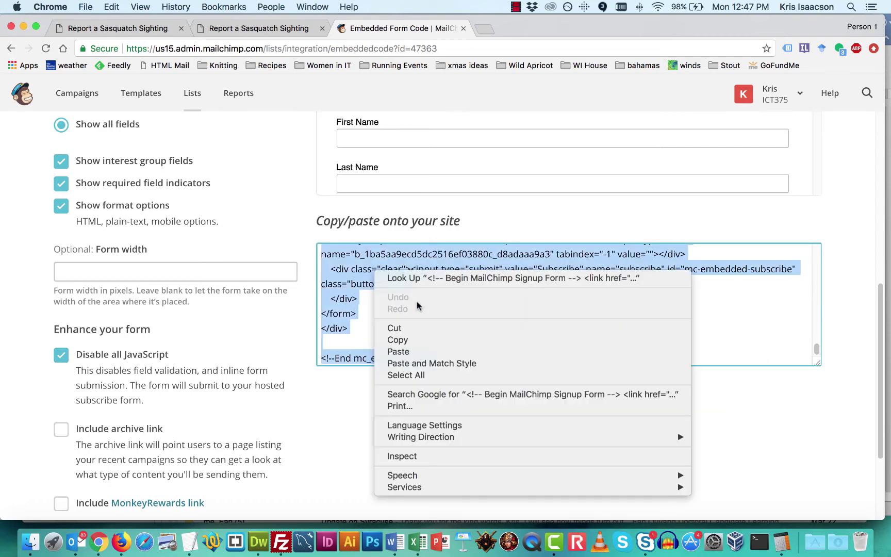
click(415, 341)
click(259, 540)
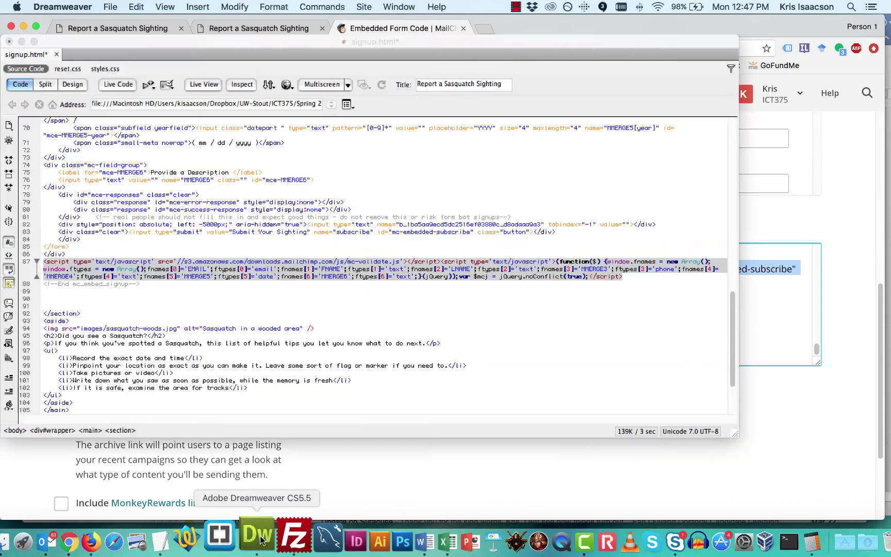
click(113, 253)
scroll(205, 238, up, 10)
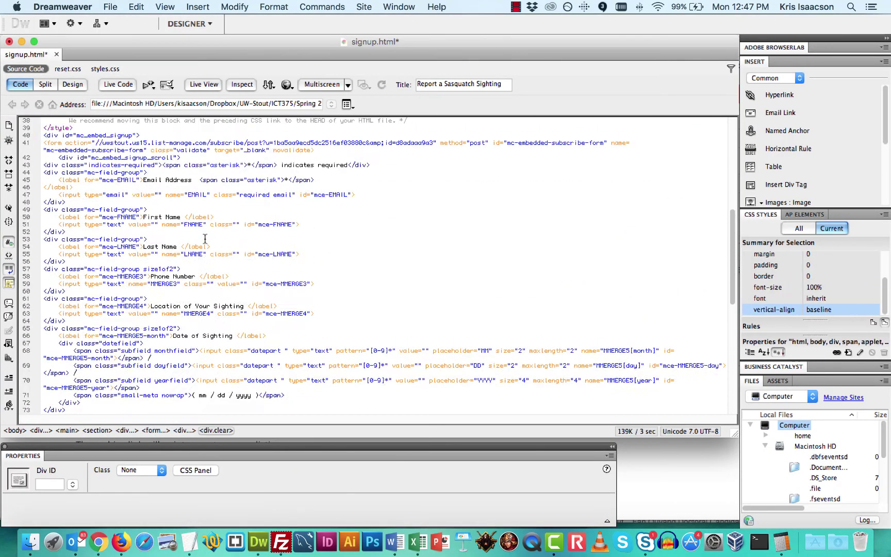
scroll(204, 238, up, 5)
scroll(172, 209, down, 8)
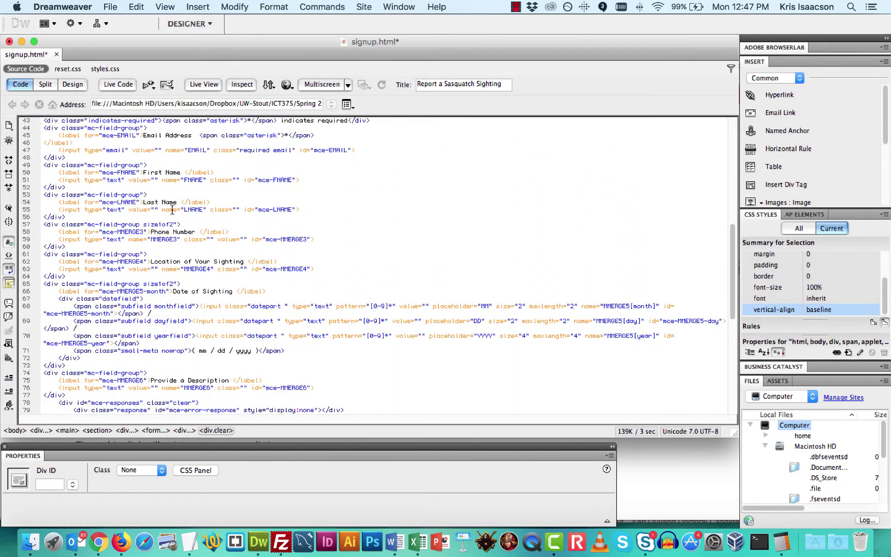
scroll(172, 209, up, 5)
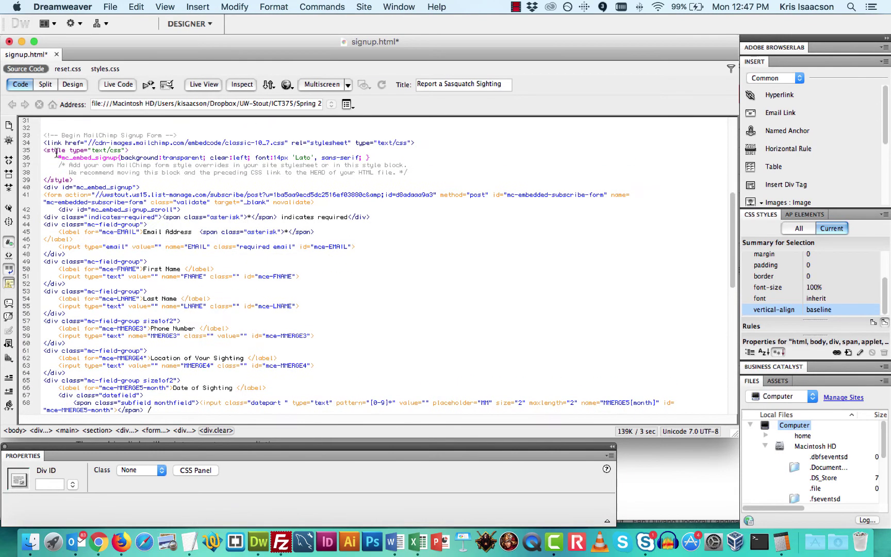
drag(44, 135, 248, 405)
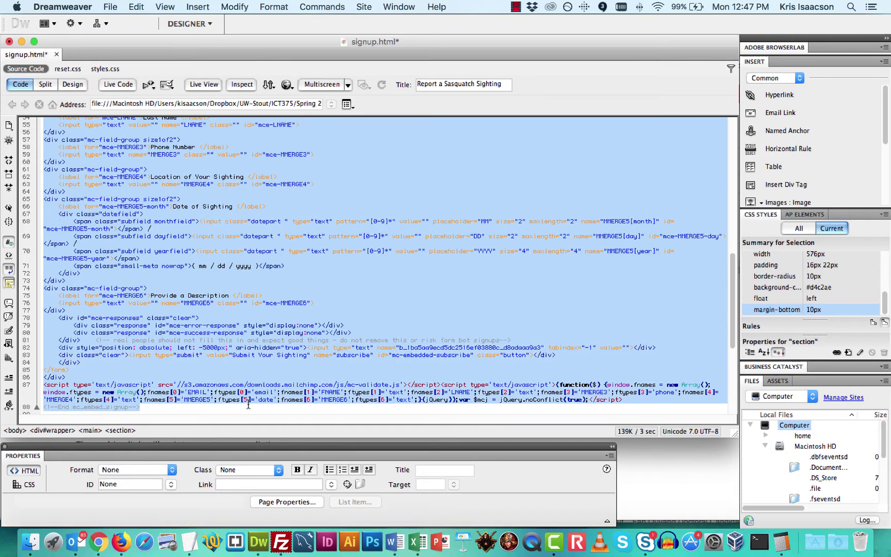
right_click(200, 253)
click(257, 465)
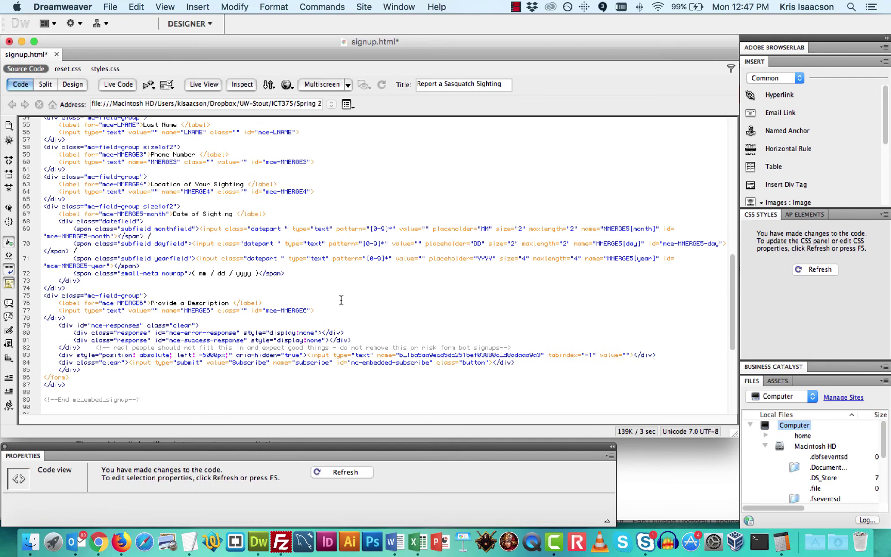
scroll(238, 275, up, 4)
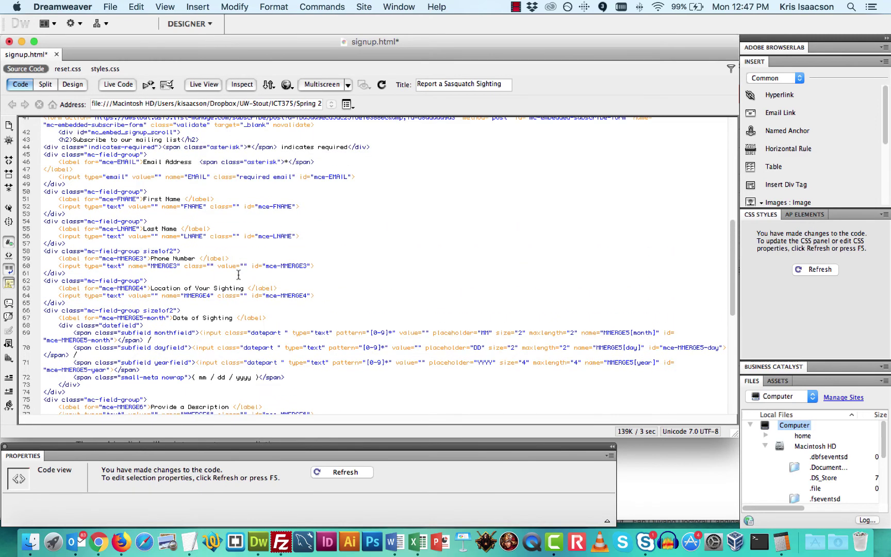
key(super+z)
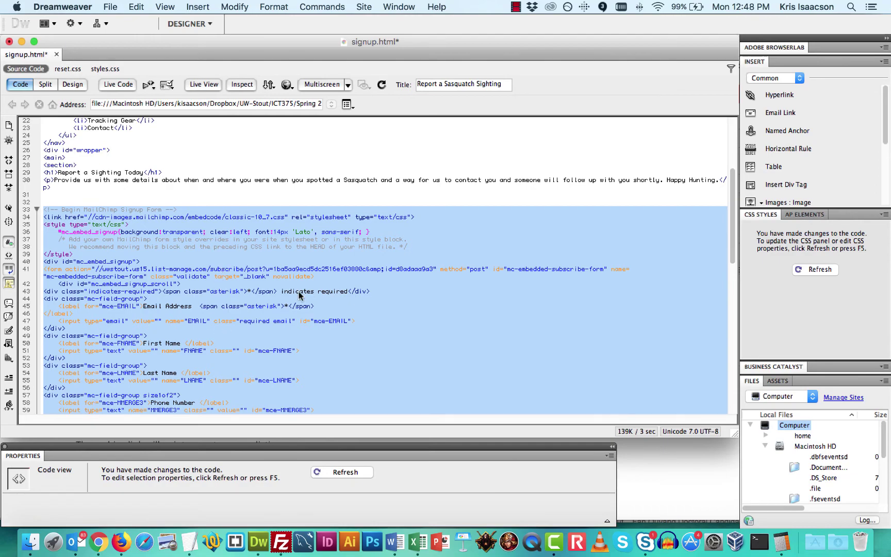
Select the mc-validate.js script block on line 87 of signup.html and delete it
scroll(222, 272, down, 7)
scroll(253, 363, down, 3)
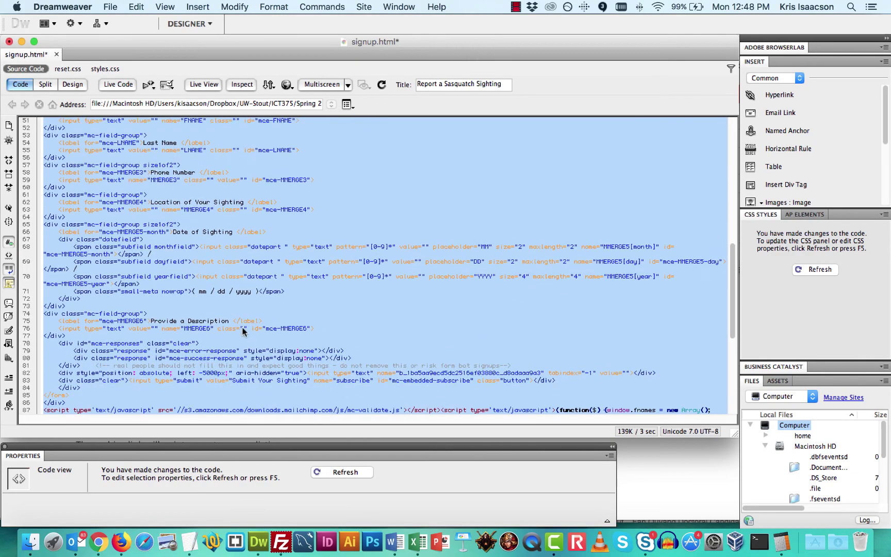
click(301, 313)
scroll(242, 214, down, 7)
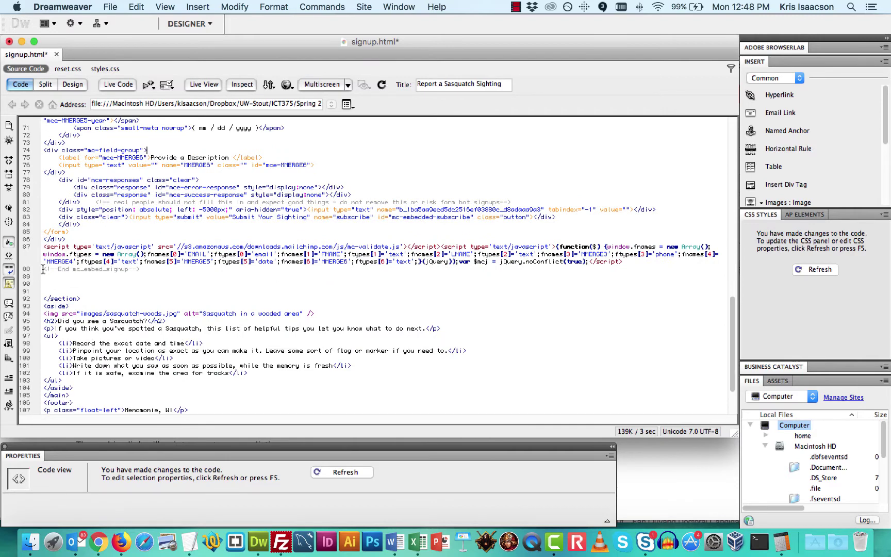
drag(43, 270, 142, 269)
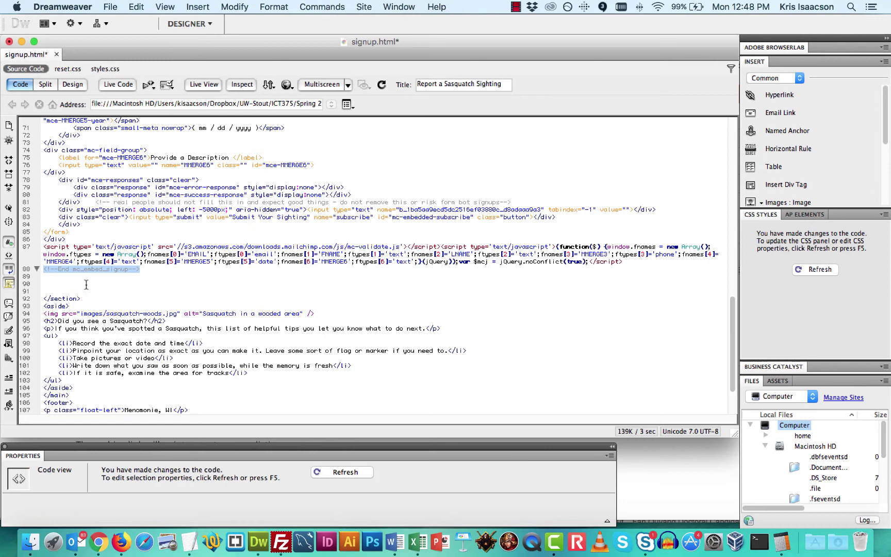
scroll(63, 254, down, 1)
double_click(63, 255)
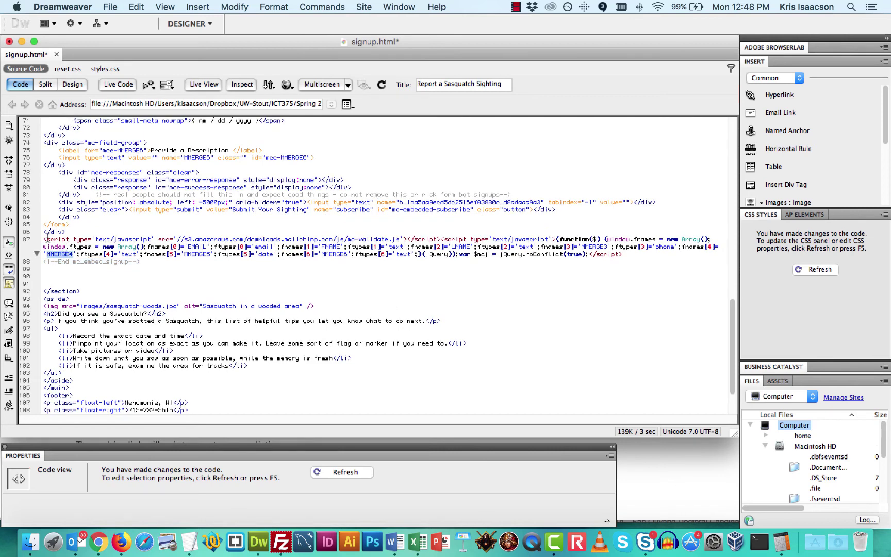
drag(44, 239, 71, 239)
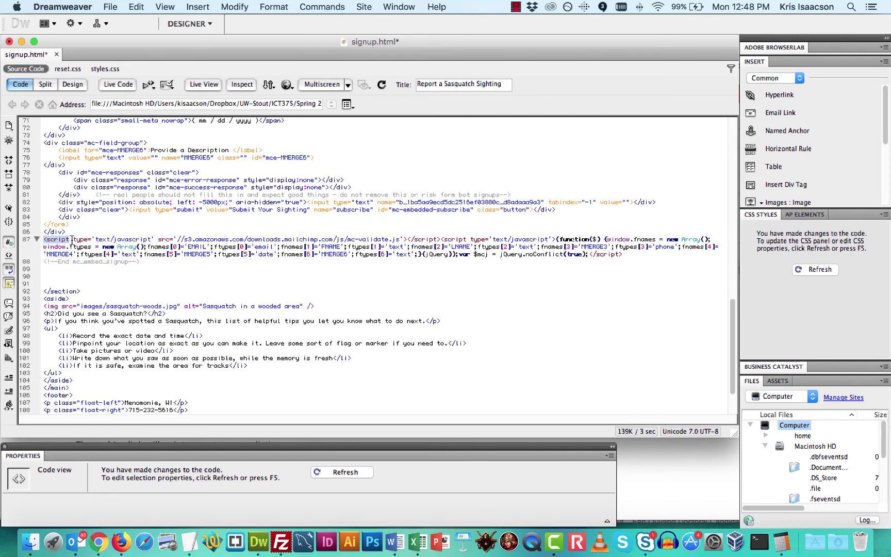
drag(631, 254, 36, 239)
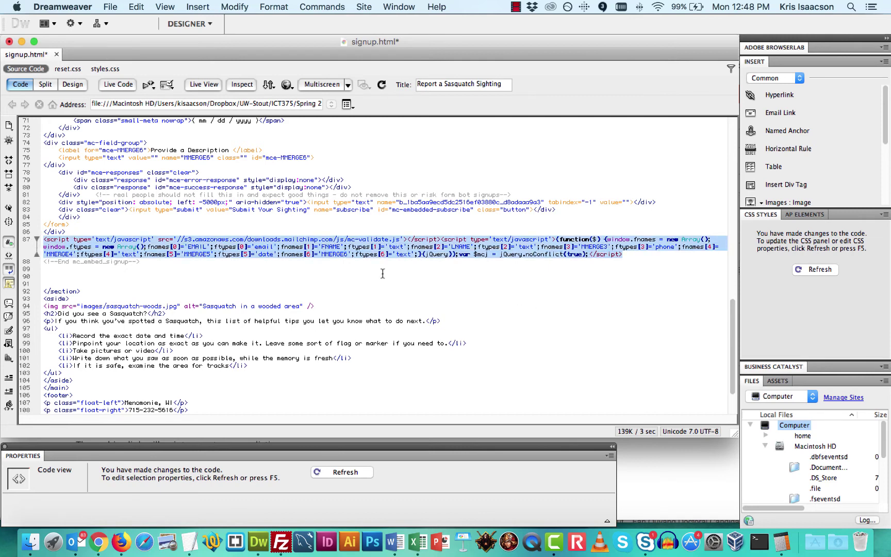
key(BackSpace)
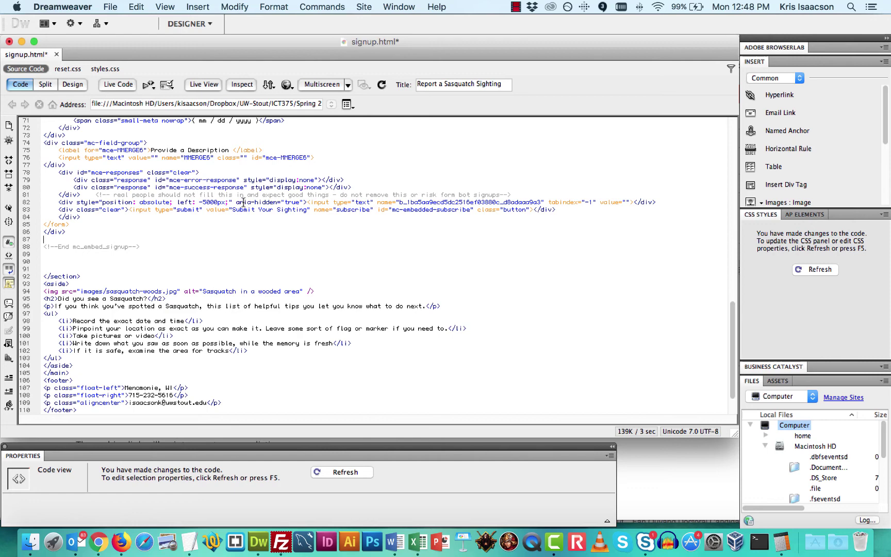
Save signup.php and upload it with FileZilla into dmt275, overwriting the server copy
key(cmd+s)
click(283, 540)
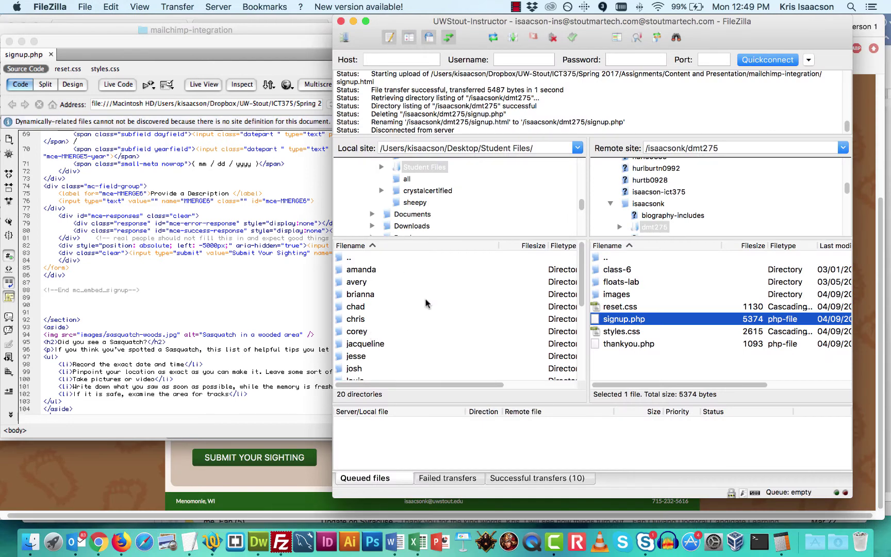
click(30, 541)
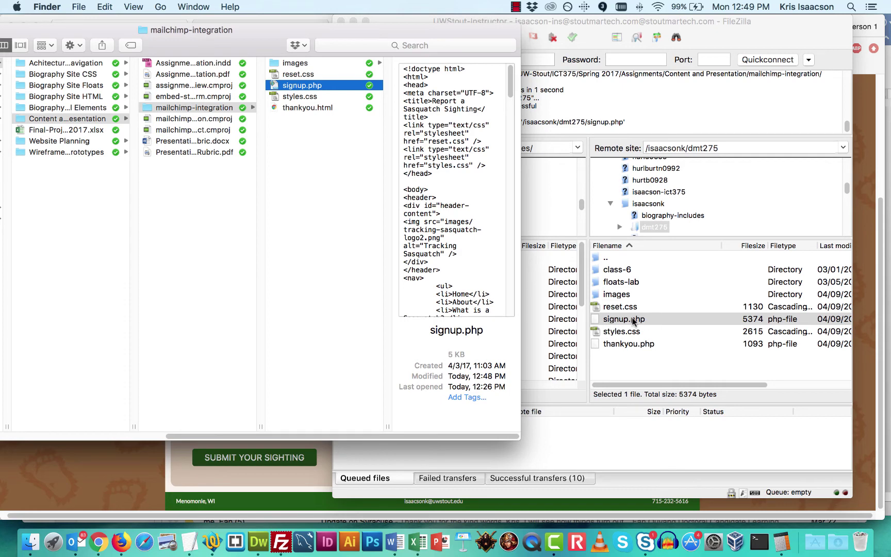
drag(287, 86, 700, 366)
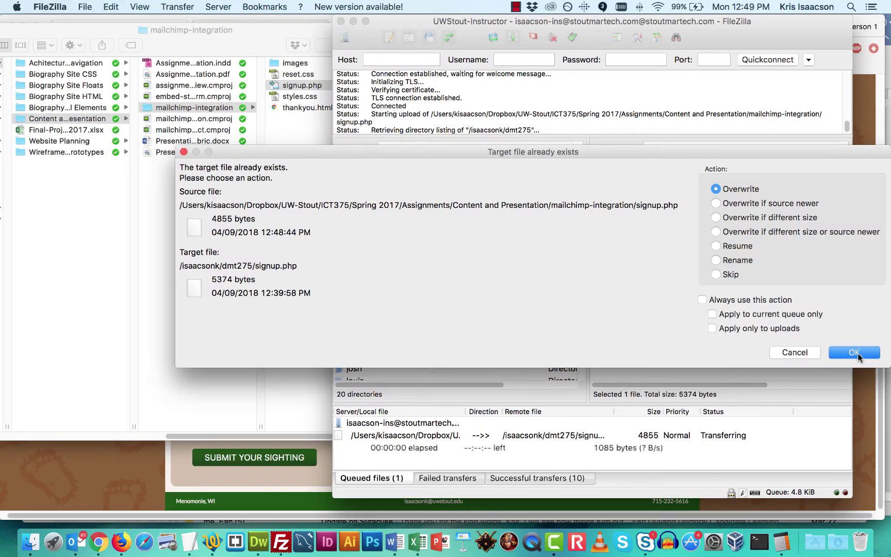
click(852, 352)
Reload the live signup page in Chrome and open its HTML source
key(super+Tab)
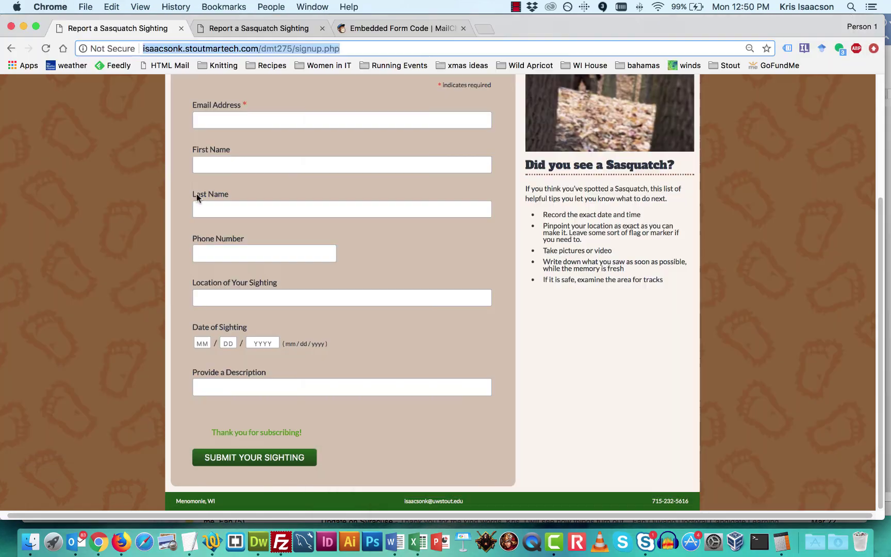
click(45, 48)
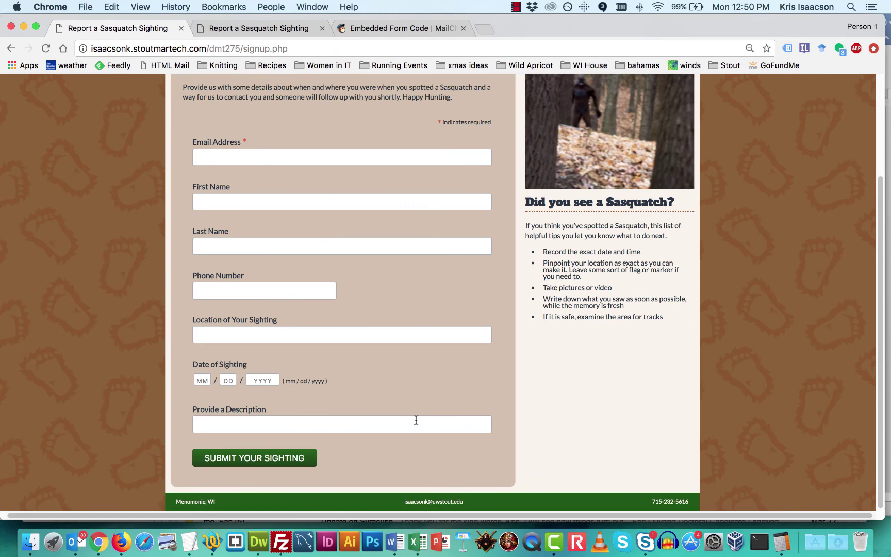
right_click(111, 256)
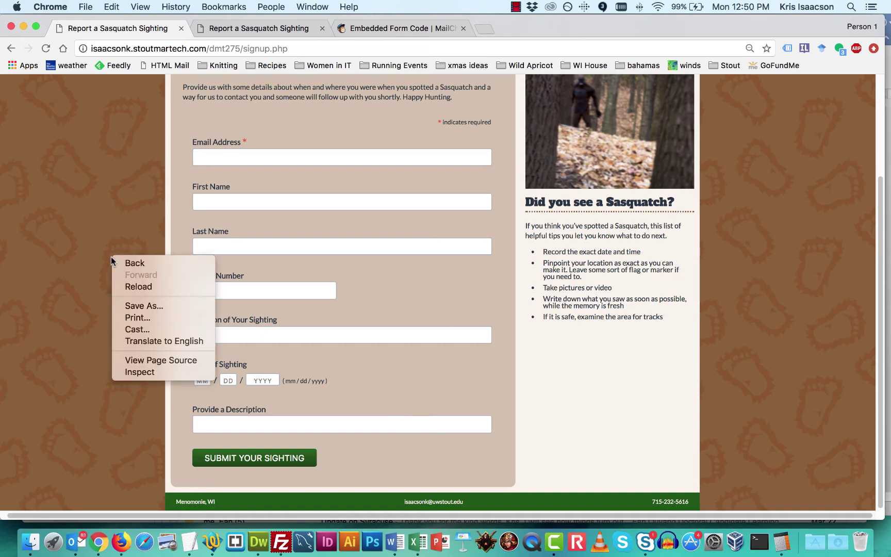
click(86, 151)
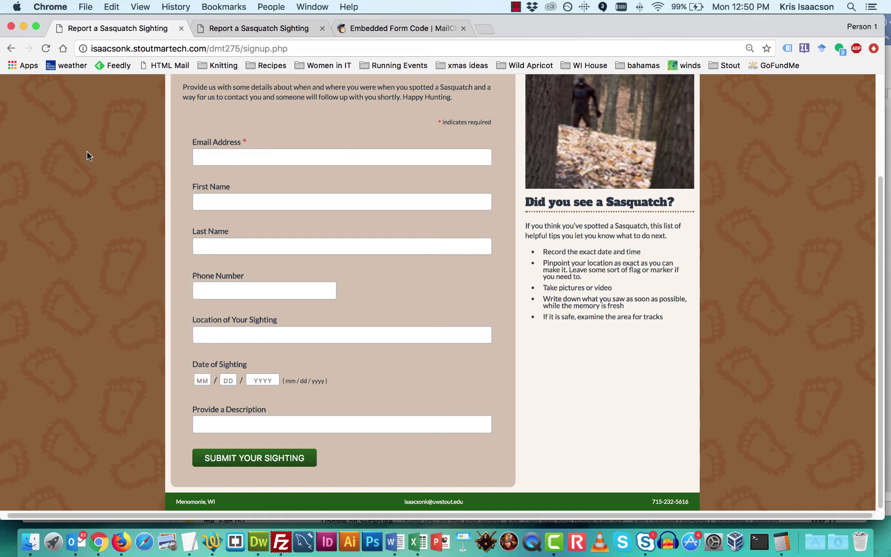
right_click(86, 151)
click(147, 254)
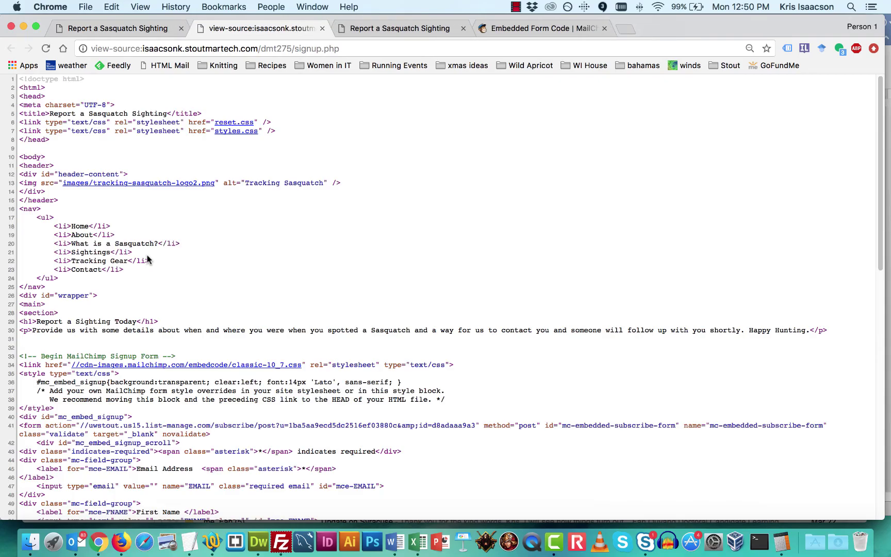
Confirm no script follows the End mc_embed_signup comment, then close the source tab
scroll(415, 229, down, 15)
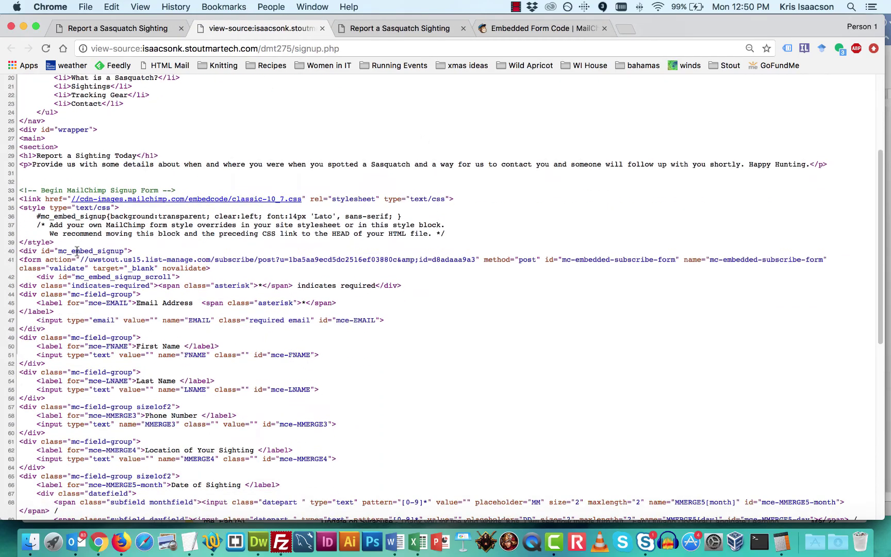
scroll(78, 252, down, 3)
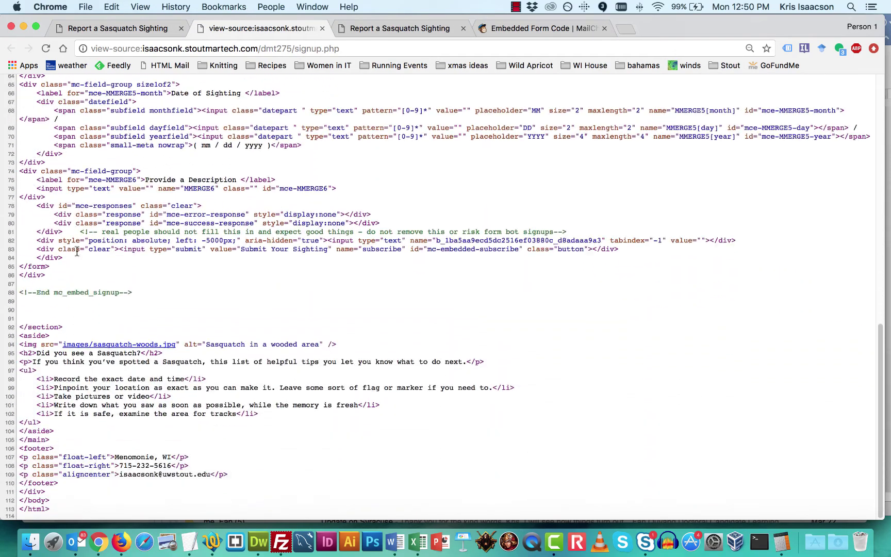
double_click(38, 292)
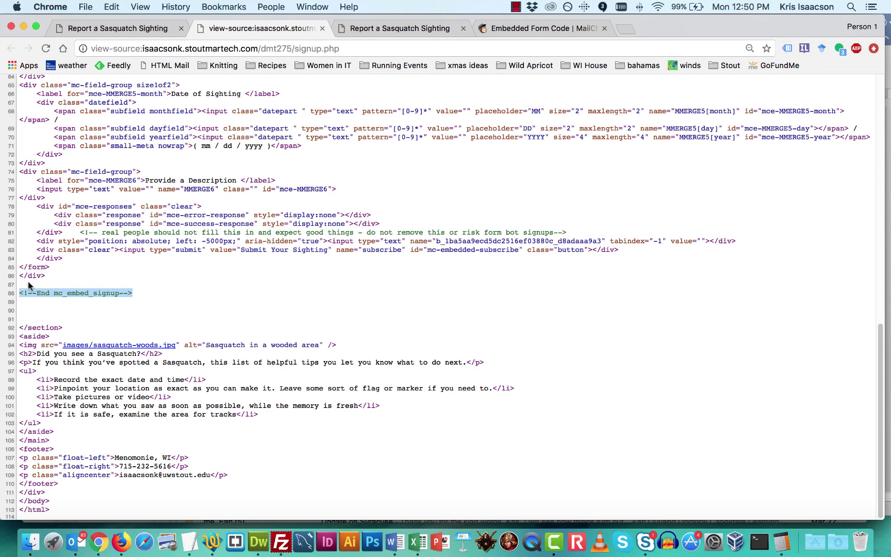
click(322, 28)
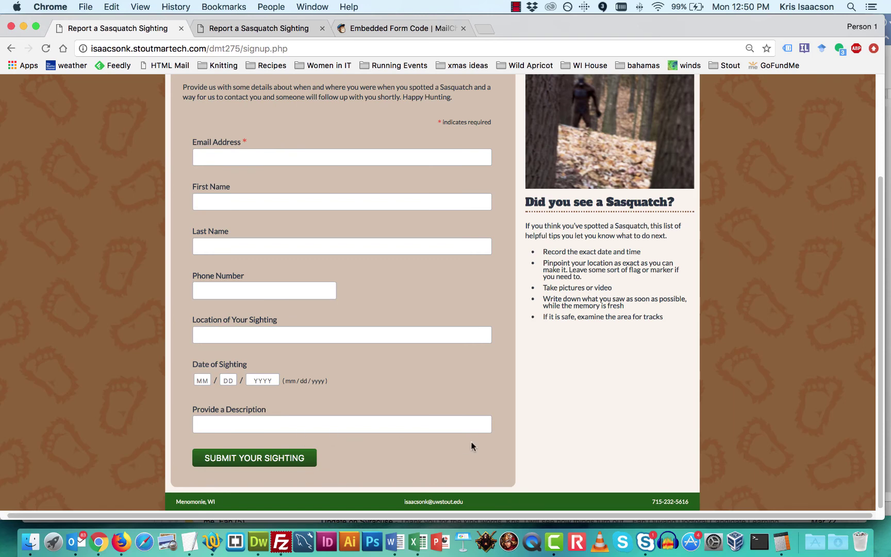
Fill in the test sighting's email address, first name, last name and phone number
click(213, 155)
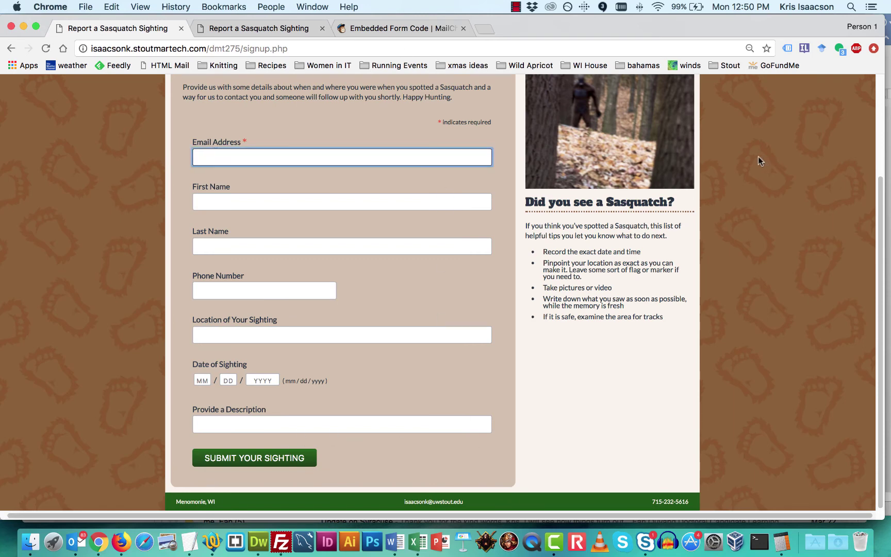
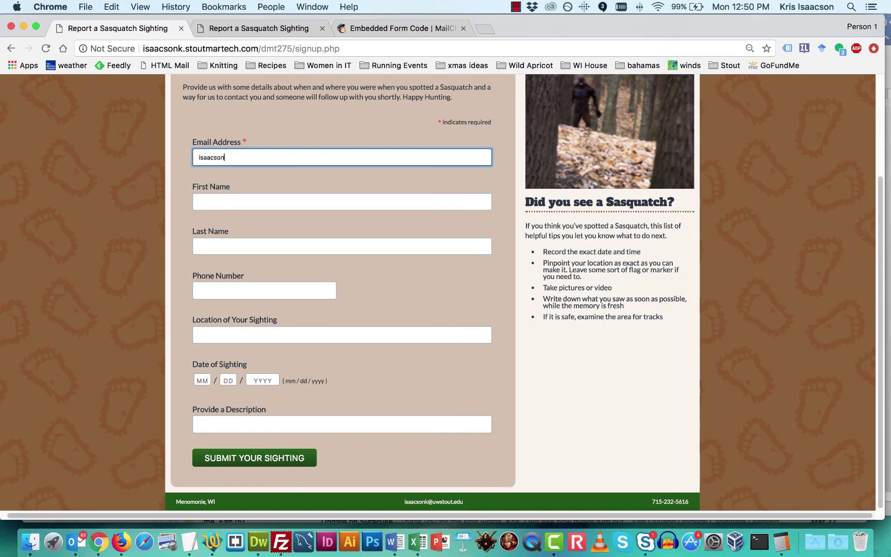
key(Tab)
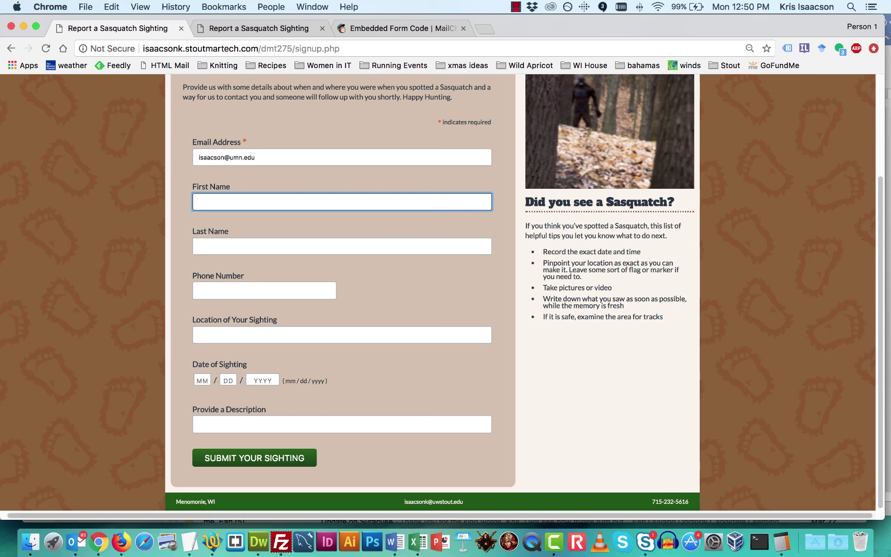
key(Tab)
key(Tab)
text(7)
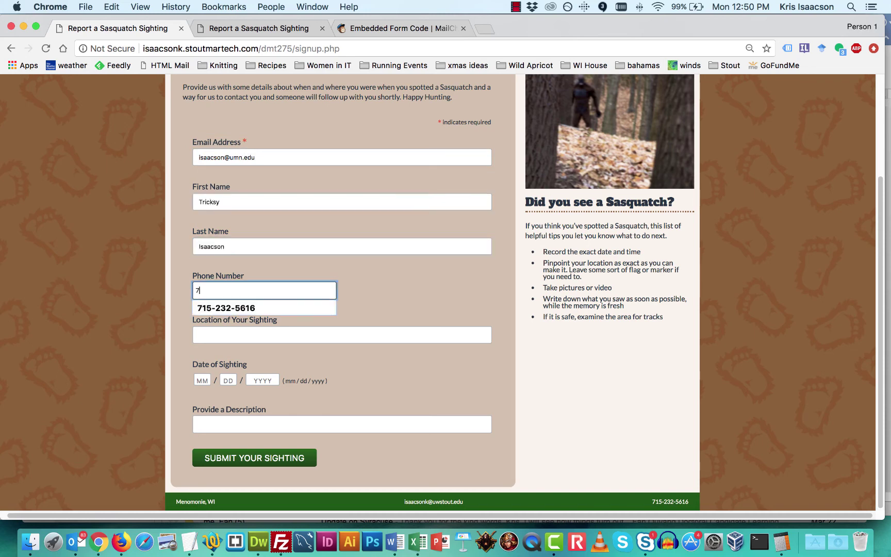
key(BackSpace)
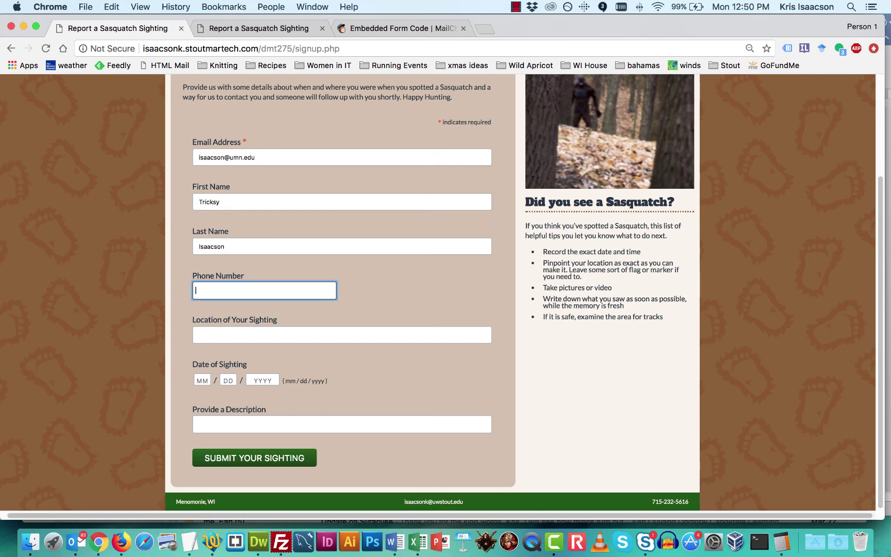
text(715-555-1234)
Enter the sighting location and date 04/01/2018, then submit the test sighting
key(Tab)
text(Menomonie)
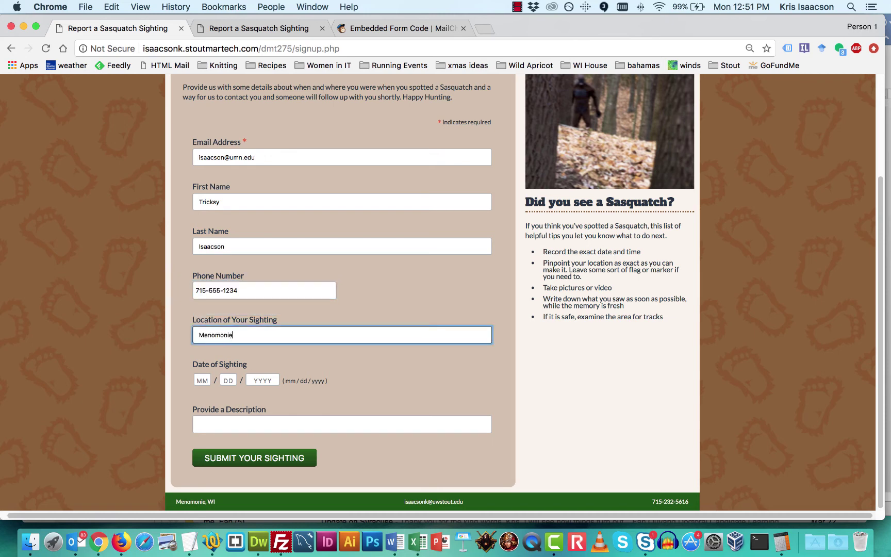
text(, WI)
key(Tab)
text(04)
text(01)
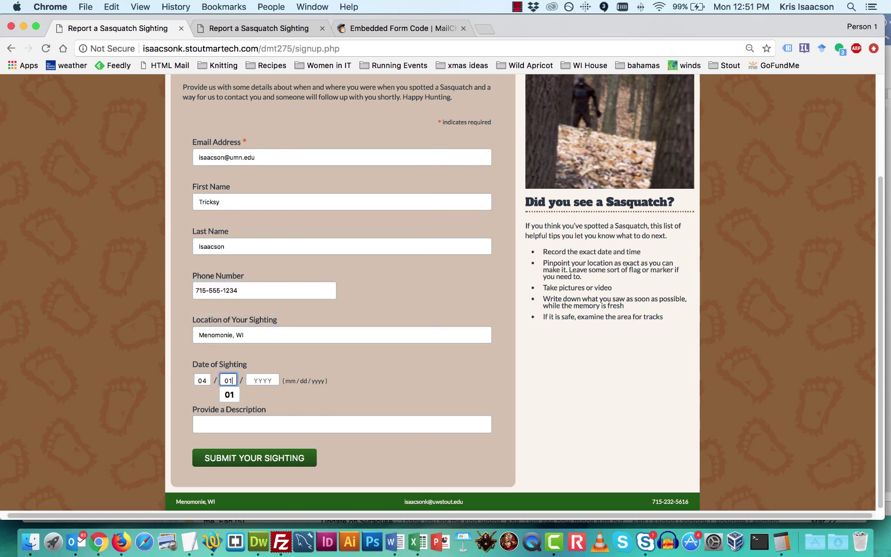
click(261, 380)
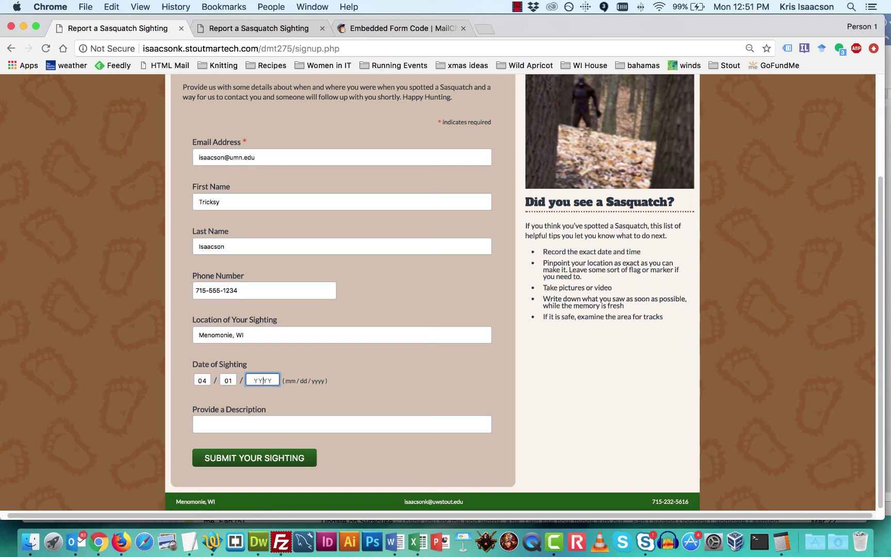
text(2018)
key(Tab)
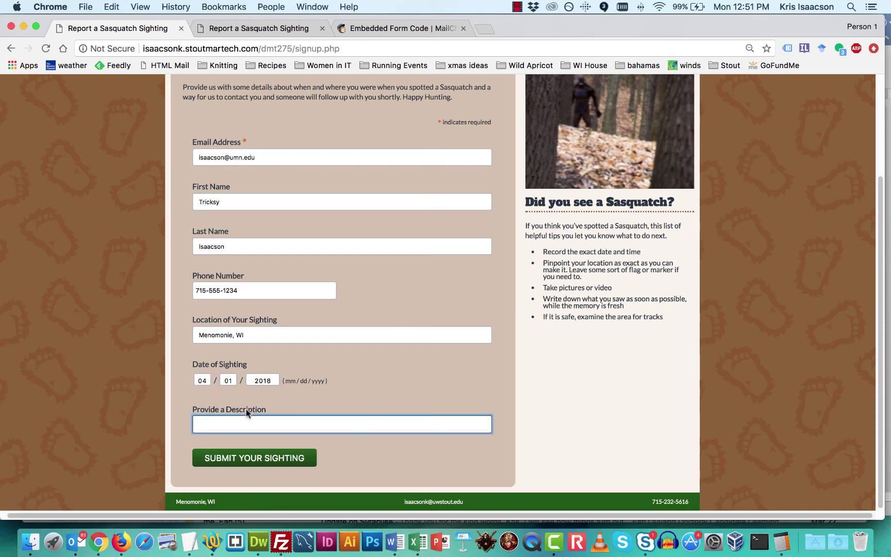
click(265, 459)
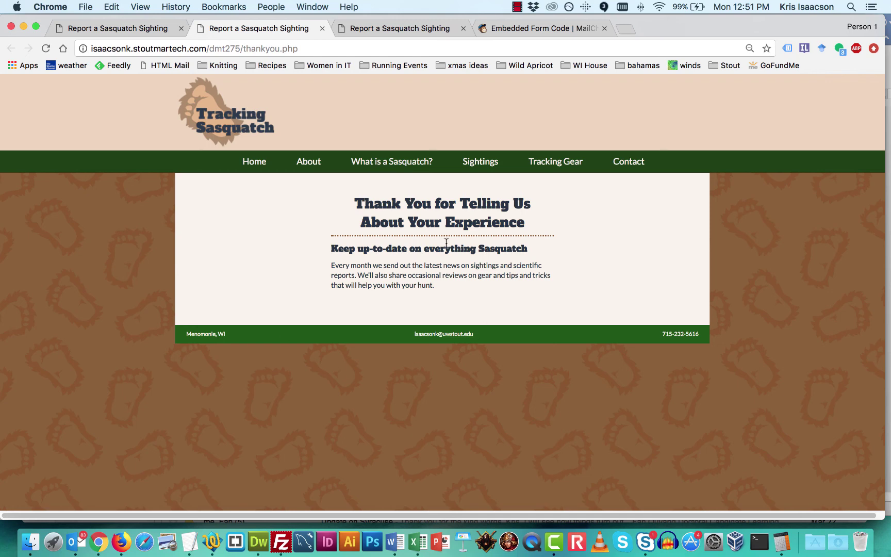
click(527, 28)
scroll(476, 424, up, 5)
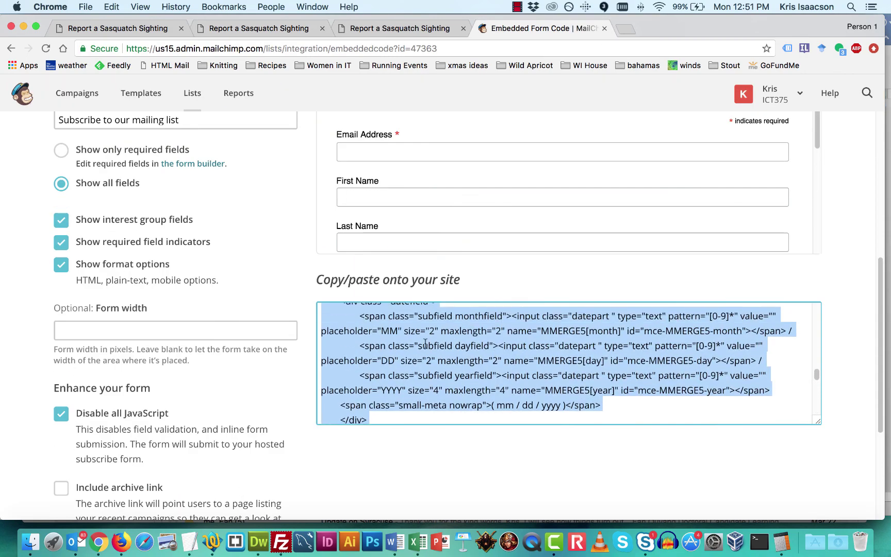
scroll(281, 226, up, 4)
click(325, 235)
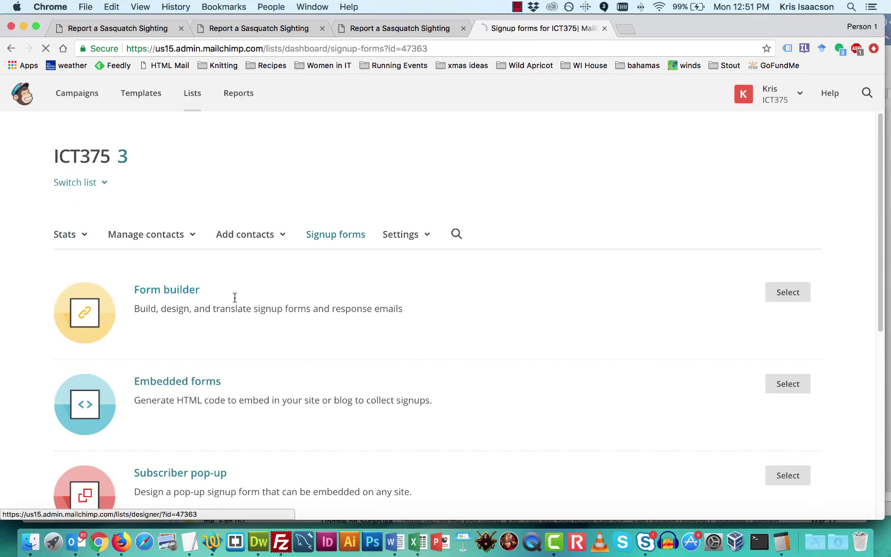
click(235, 296)
click(165, 348)
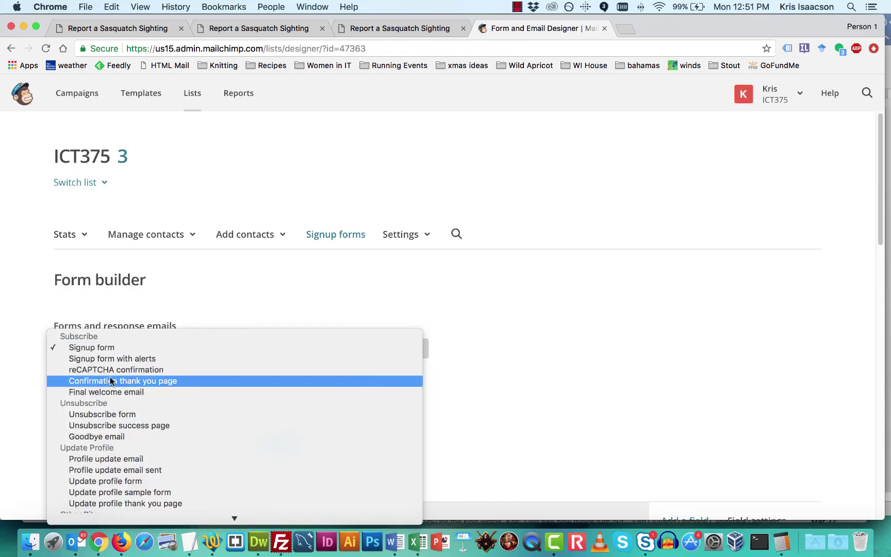
click(245, 379)
scroll(576, 323, down, 3)
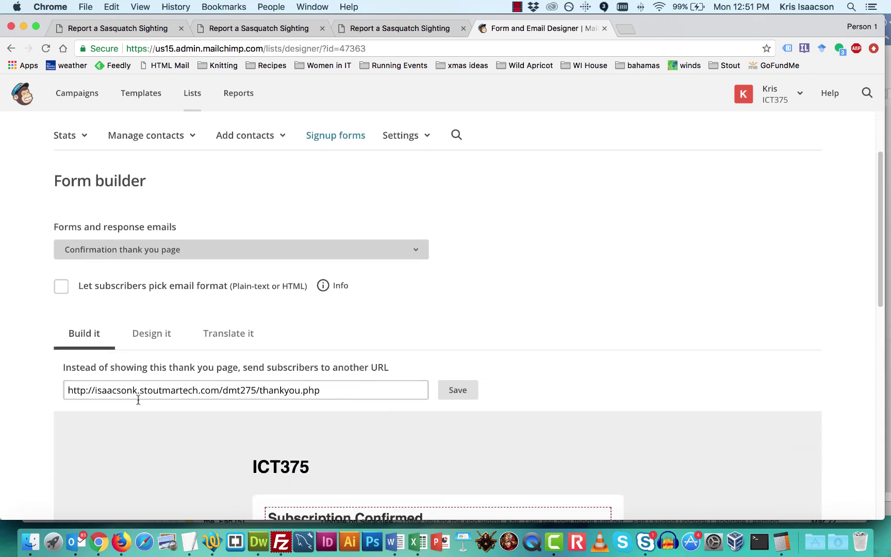
click(172, 390)
key(super+a)
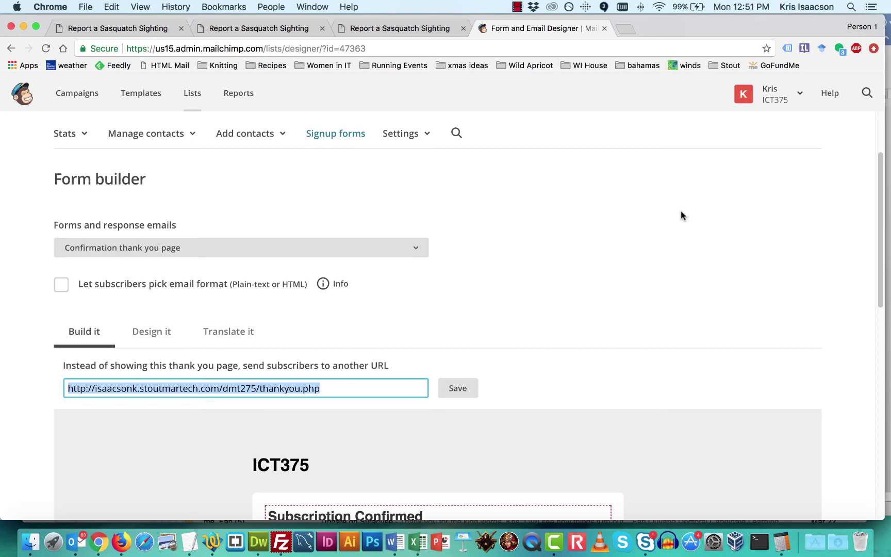
click(319, 135)
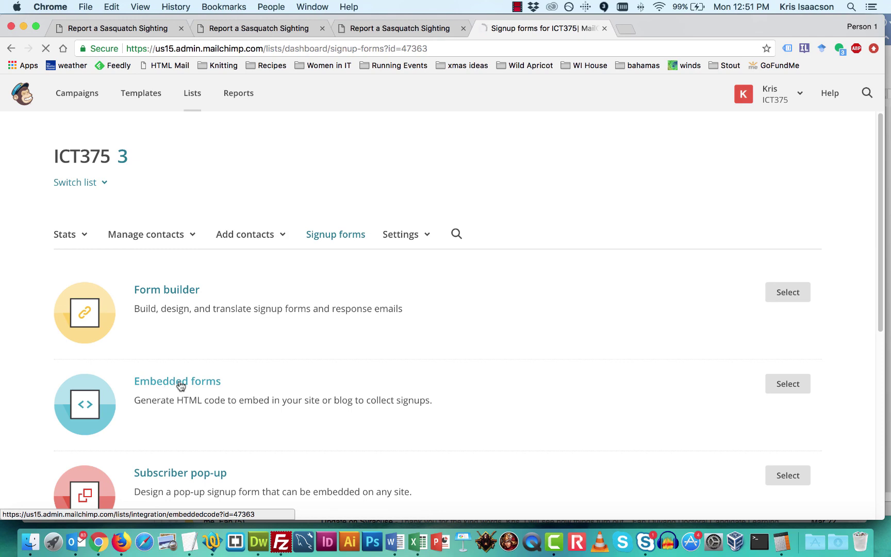
click(179, 382)
scroll(628, 225, down, 5)
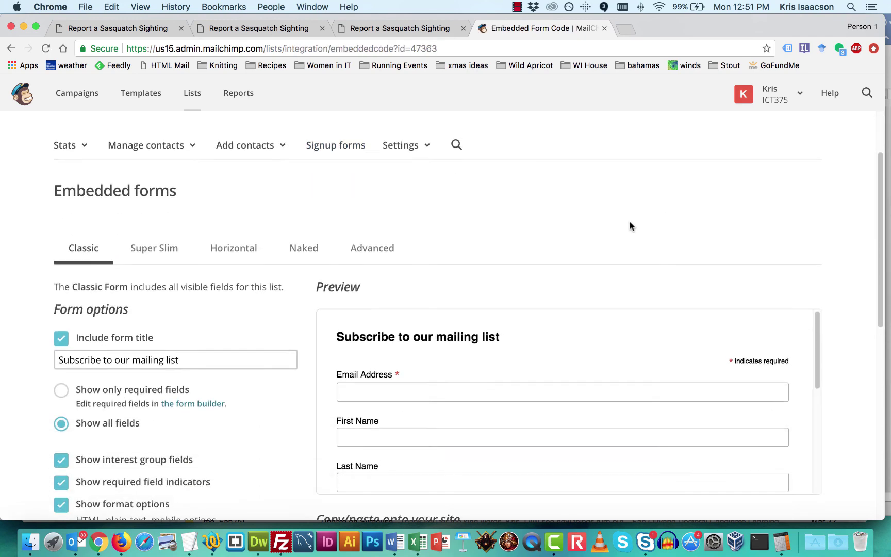
scroll(597, 243, down, 5)
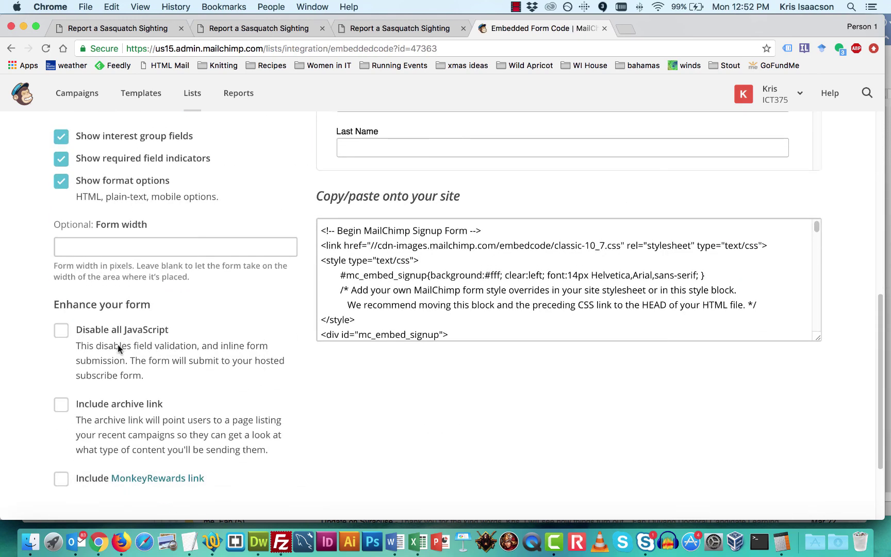
click(61, 330)
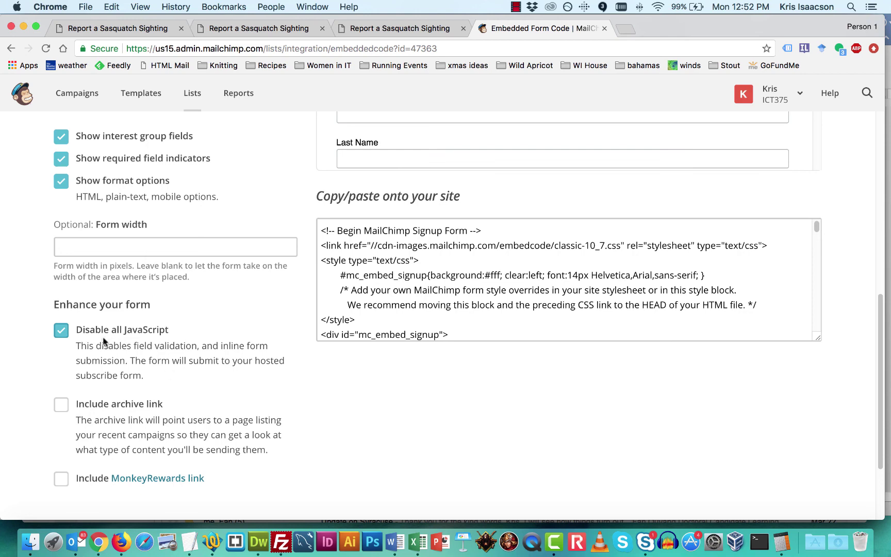
click(60, 330)
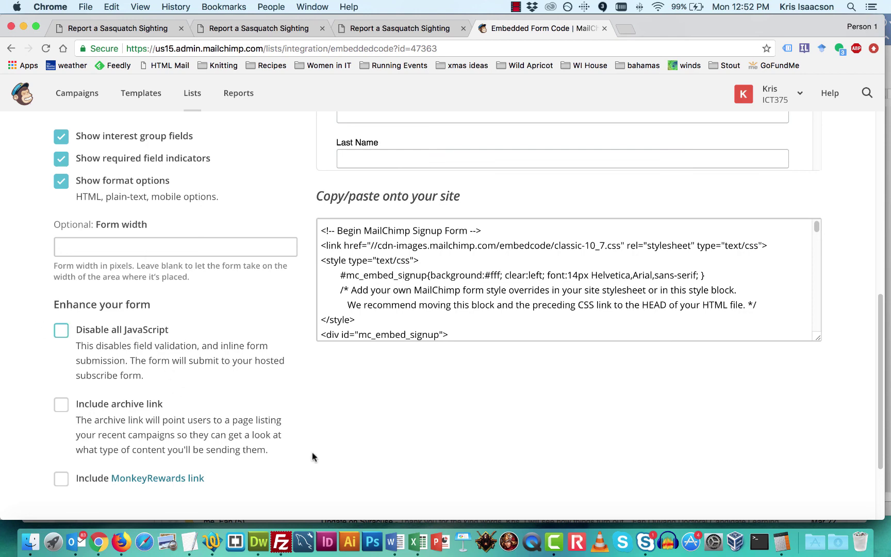
click(261, 544)
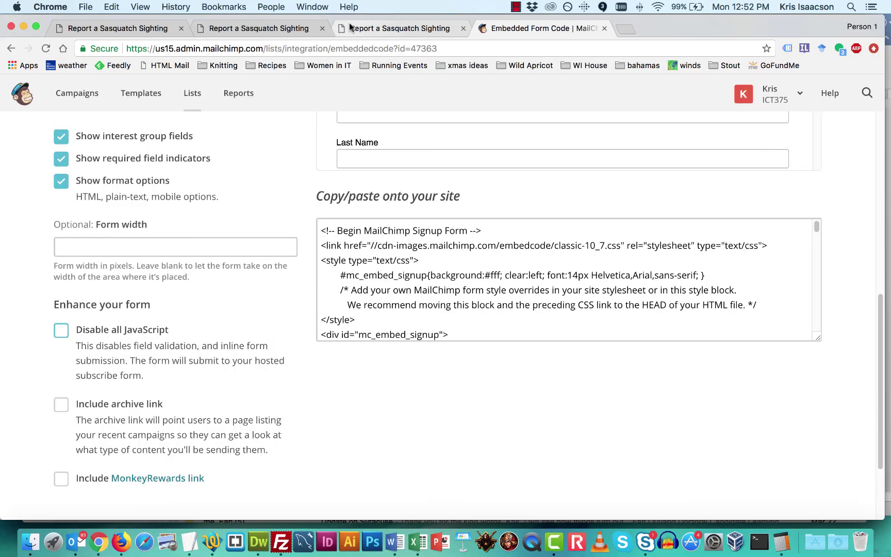
click(101, 548)
click(279, 28)
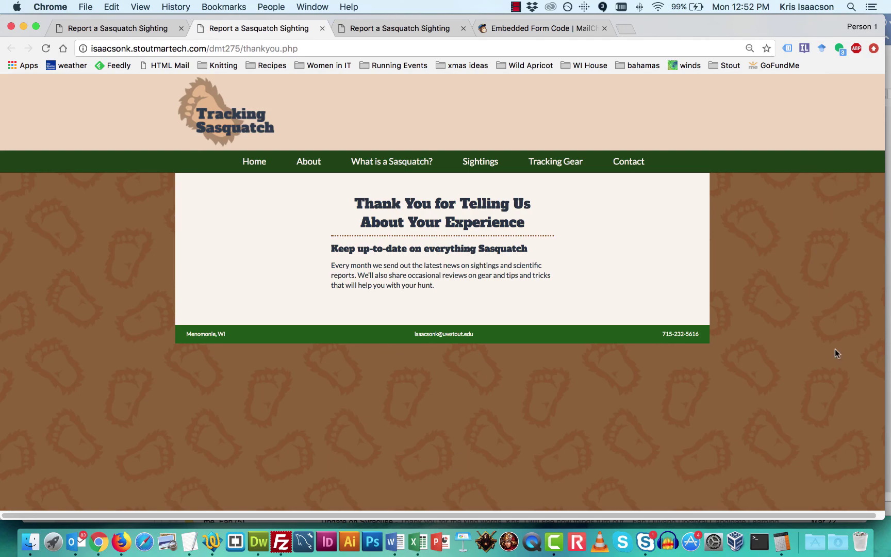